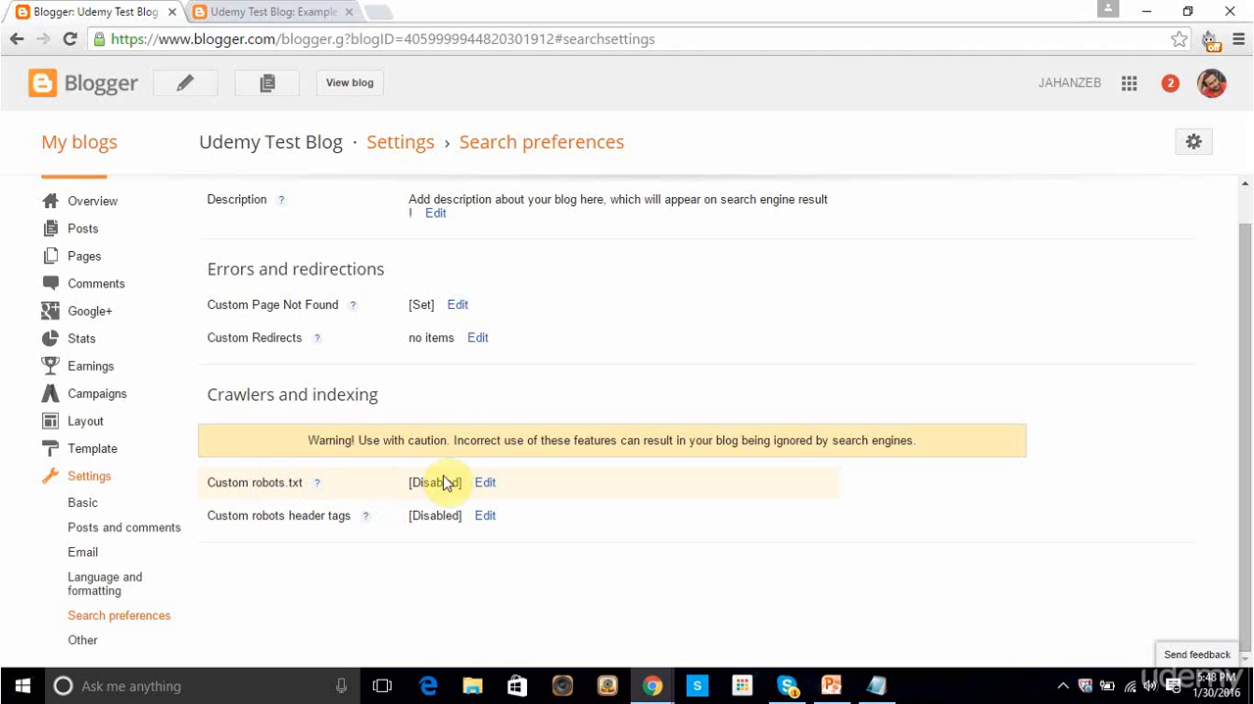
Step: Enable custom robots.txt content in the crawlers and indexing settings and place the cursor in its empty text field
{"action": "left_click", "coordinate": [486, 483]}
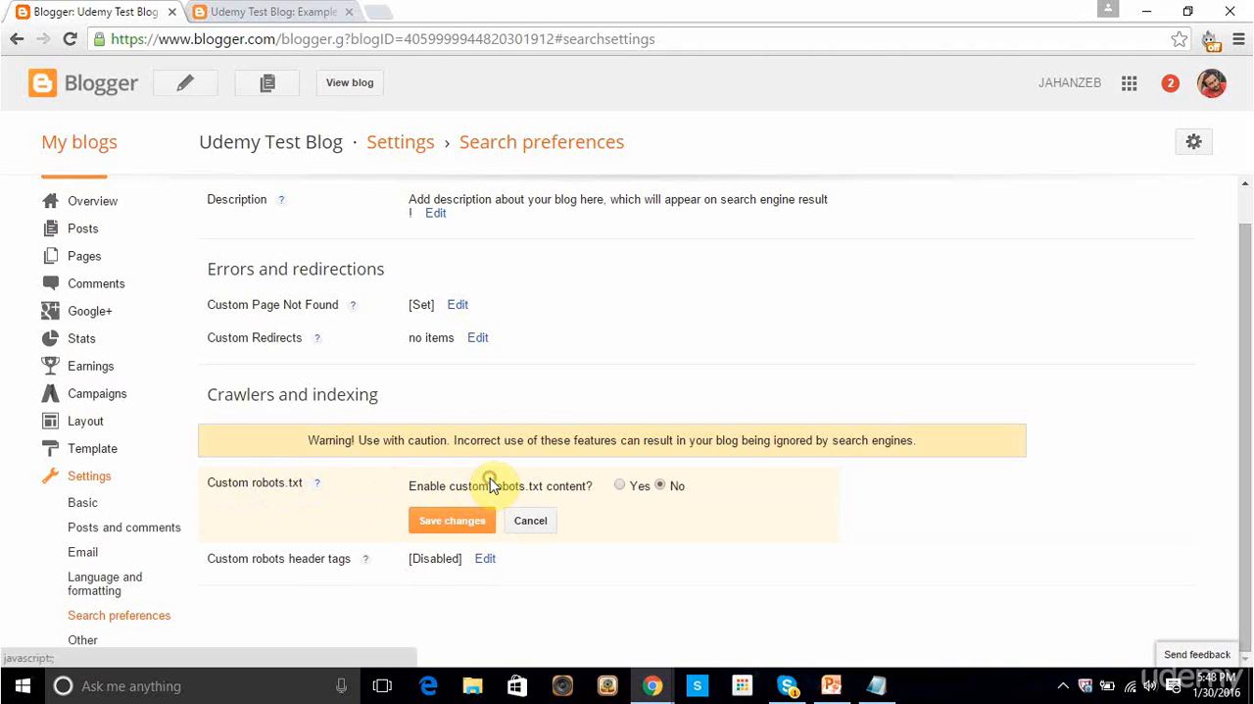
{"action": "left_click", "coordinate": [620, 486]}
{"action": "left_click", "coordinate": [622, 533]}
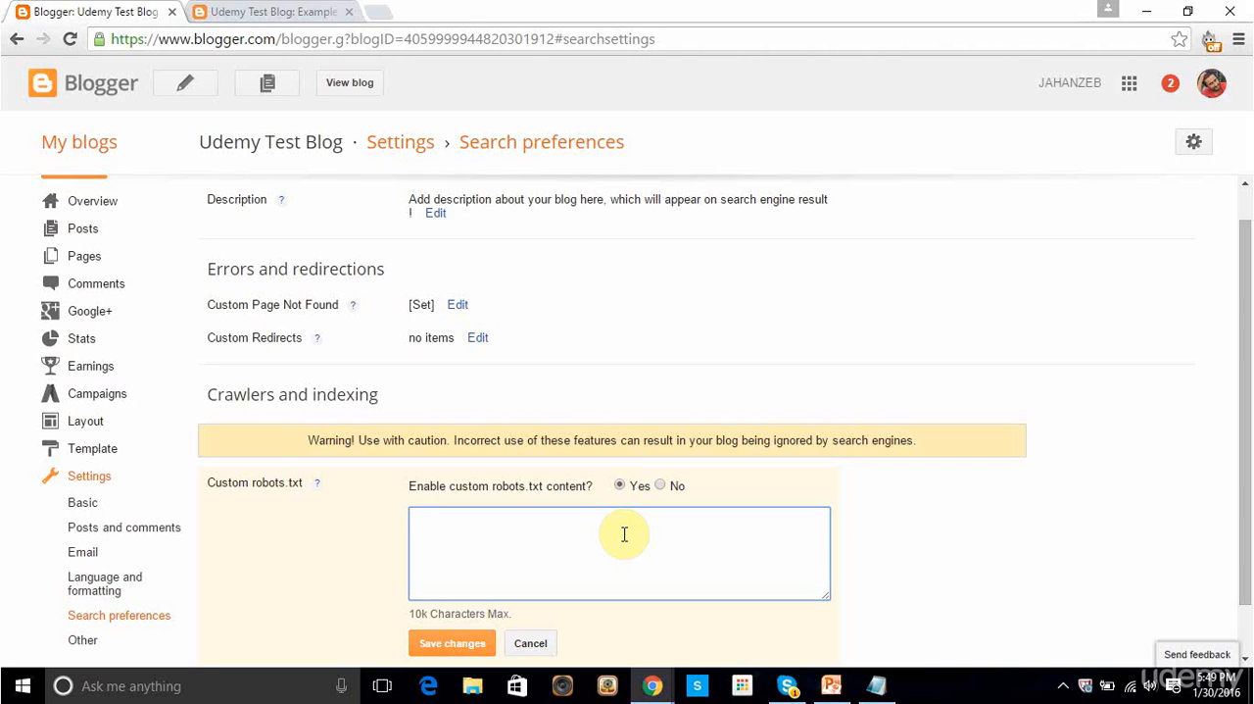
Step: Switch to Notepad, maximize it and review the robots.txt rules, from the Mediapartners-Google user agent to the /search disallow rule
{"action": "left_click", "coordinate": [875, 685]}
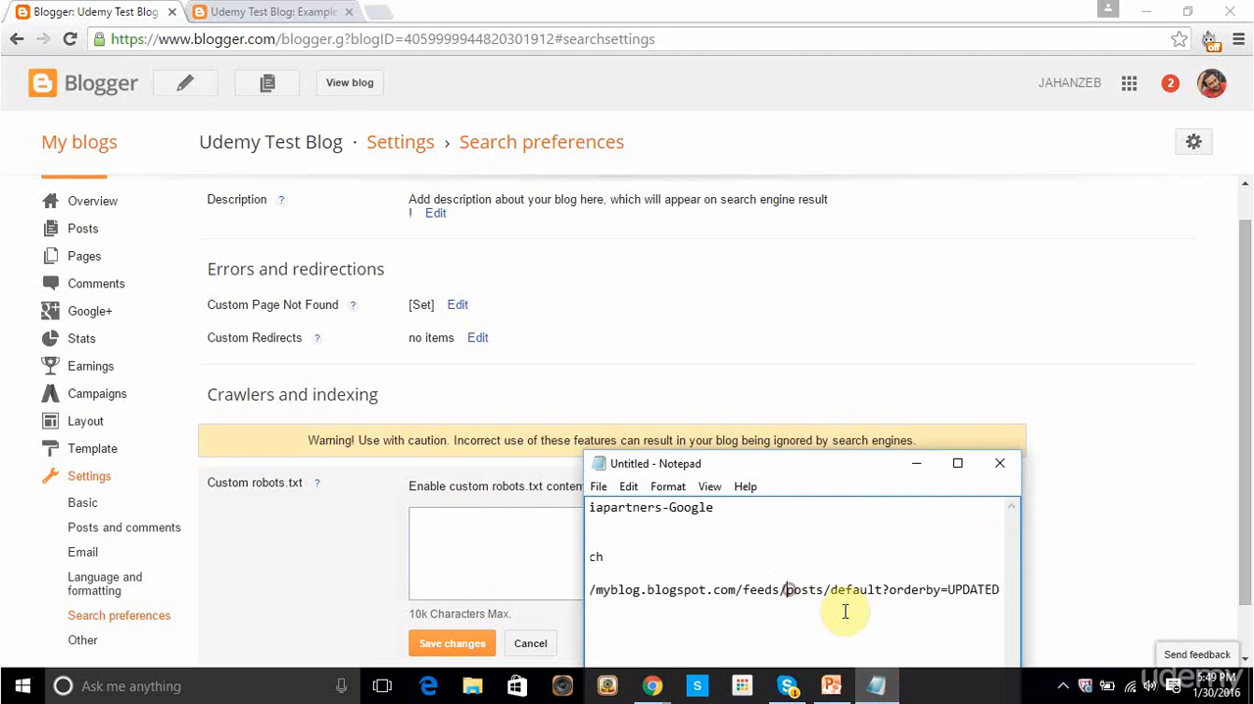
{"action": "left_click", "coordinate": [955, 462]}
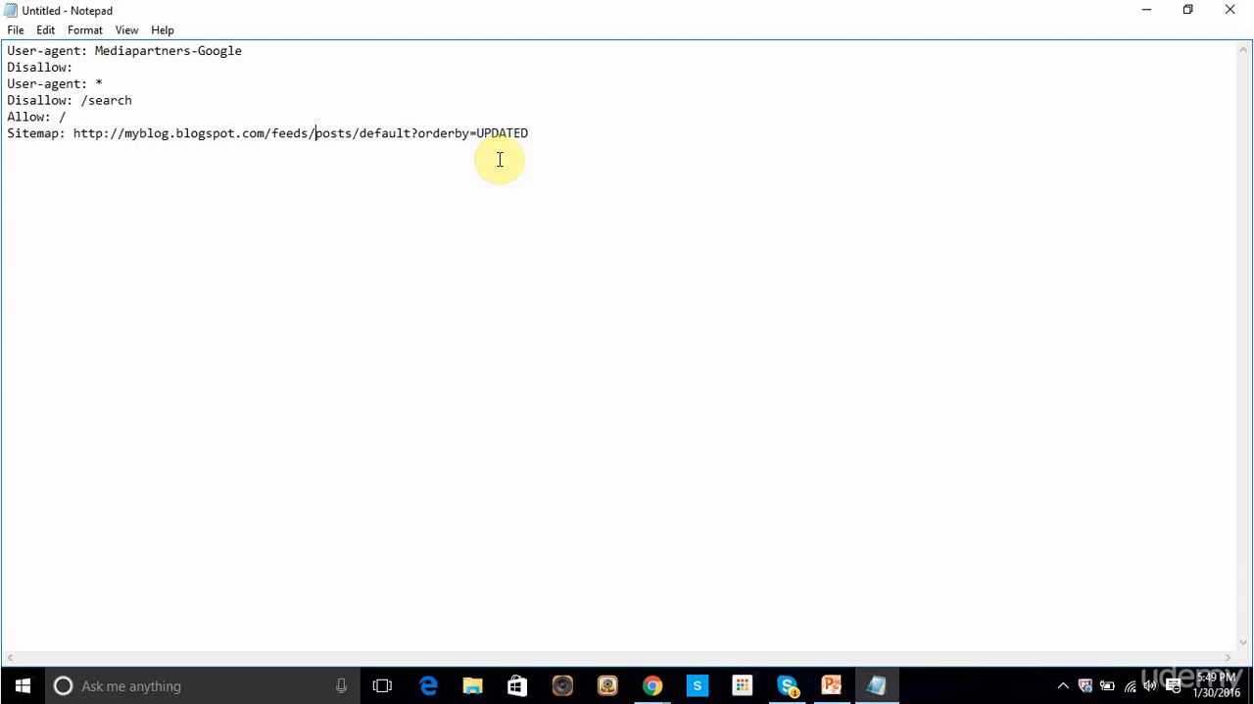
{"action": "left_click", "coordinate": [552, 132]}
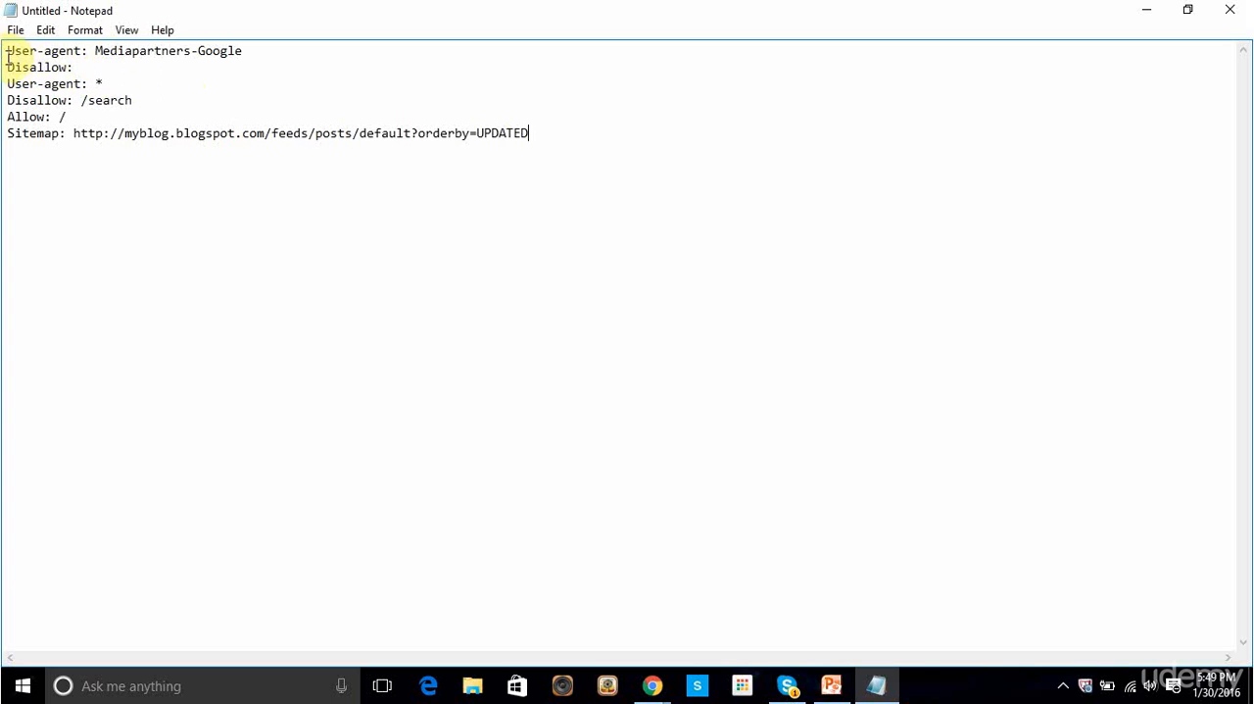
{"action": "left_click_drag", "start_coordinate": [5, 51], "coordinate": [52, 51]}
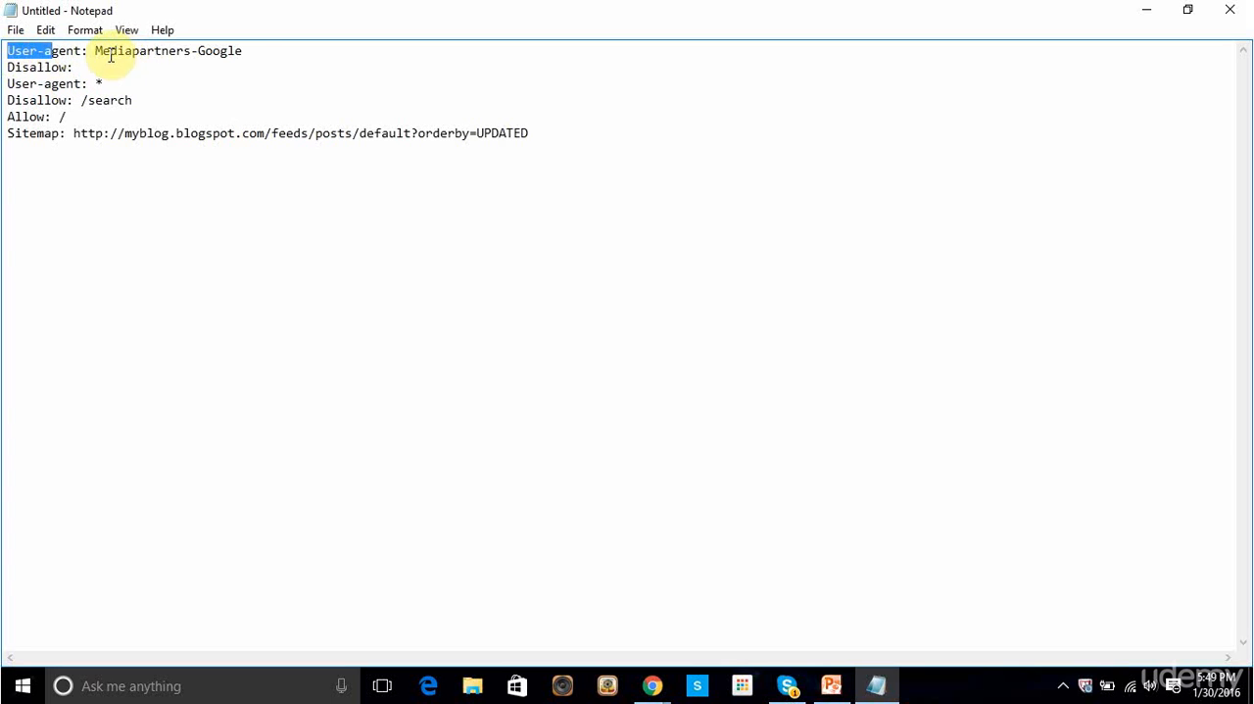
{"action": "left_click_drag", "start_coordinate": [242, 50], "coordinate": [95, 49]}
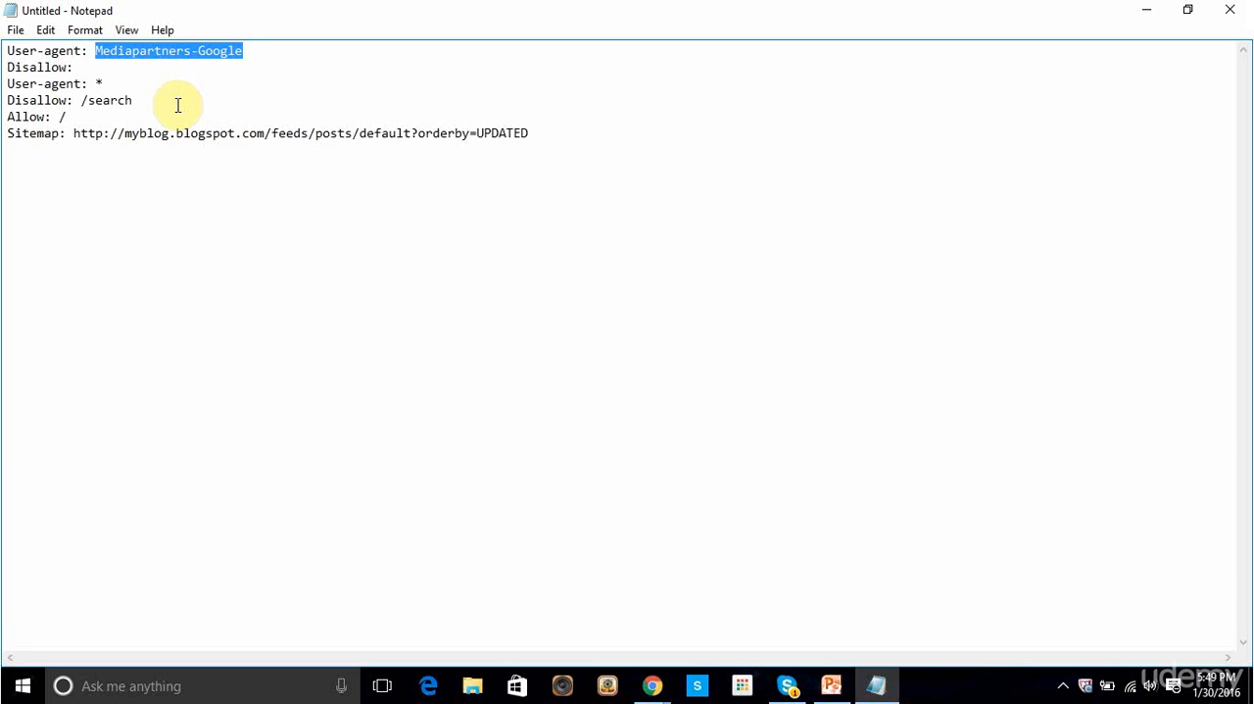
{"action": "left_click", "coordinate": [43, 68]}
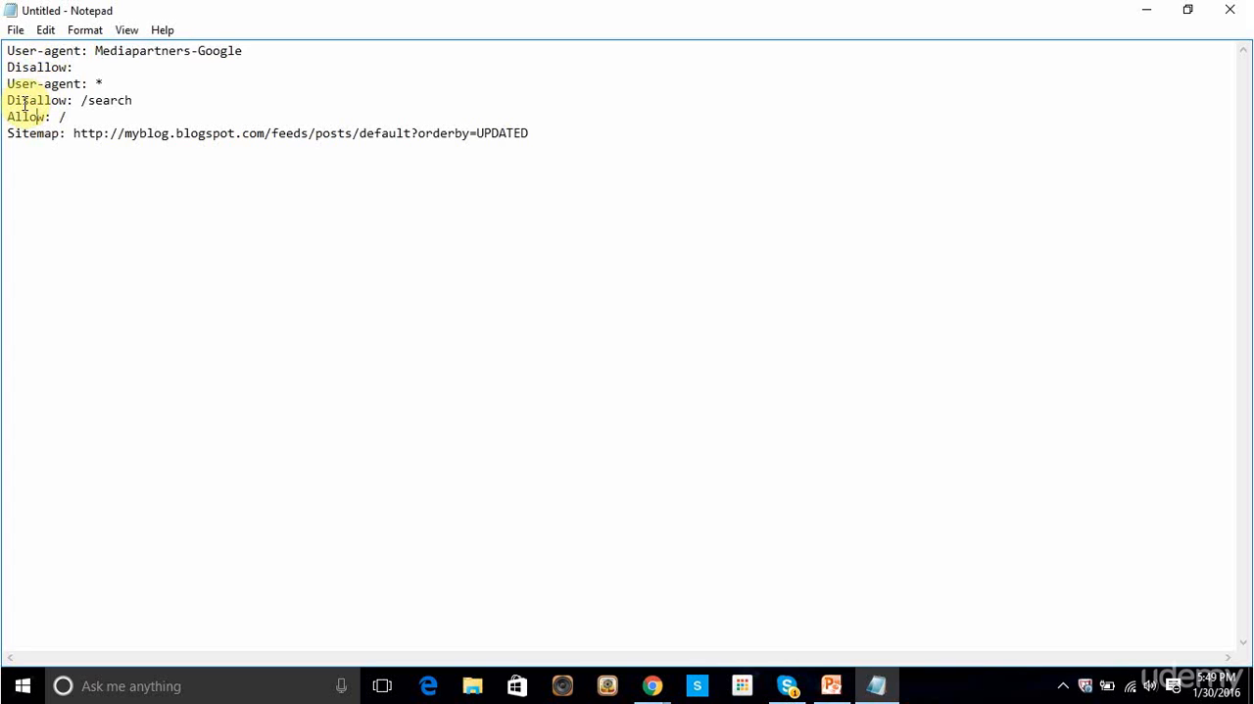
{"action": "left_click_drag", "start_coordinate": [79, 101], "coordinate": [135, 100]}
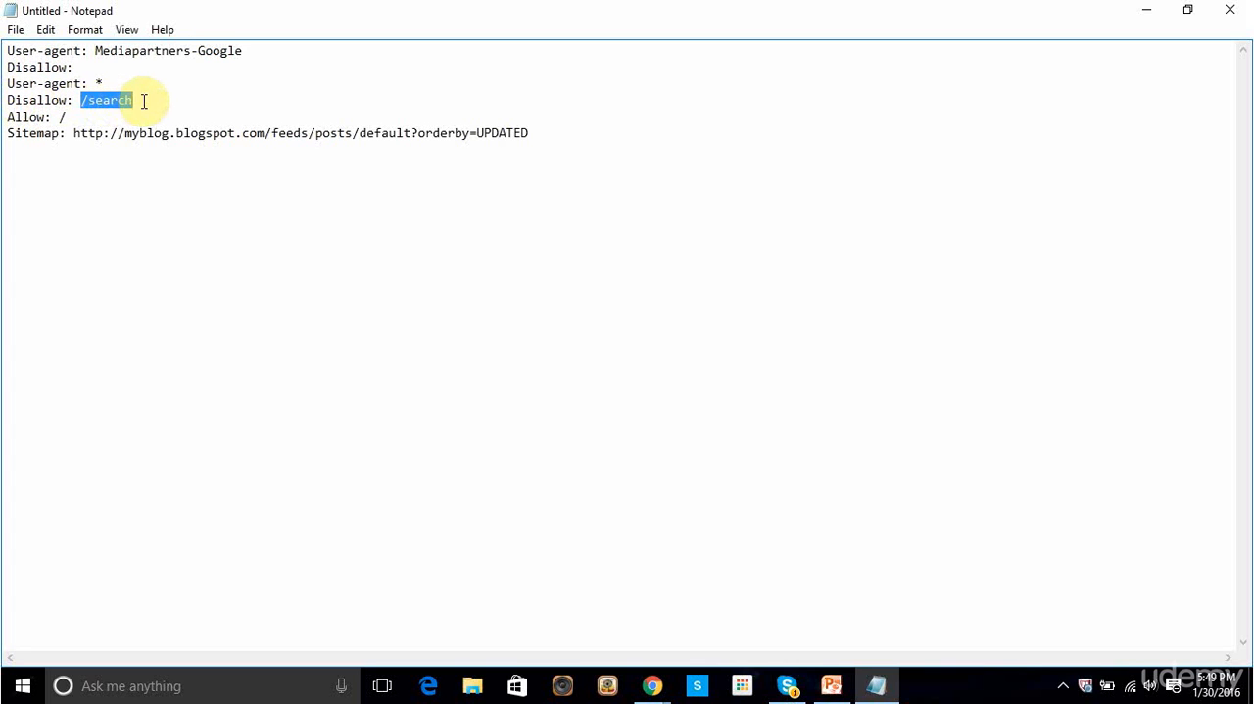
Step: Examine the live blog's Example Disallow Post page and its search field, and return to the Blogger search preferences
{"action": "left_click", "coordinate": [1152, 10]}
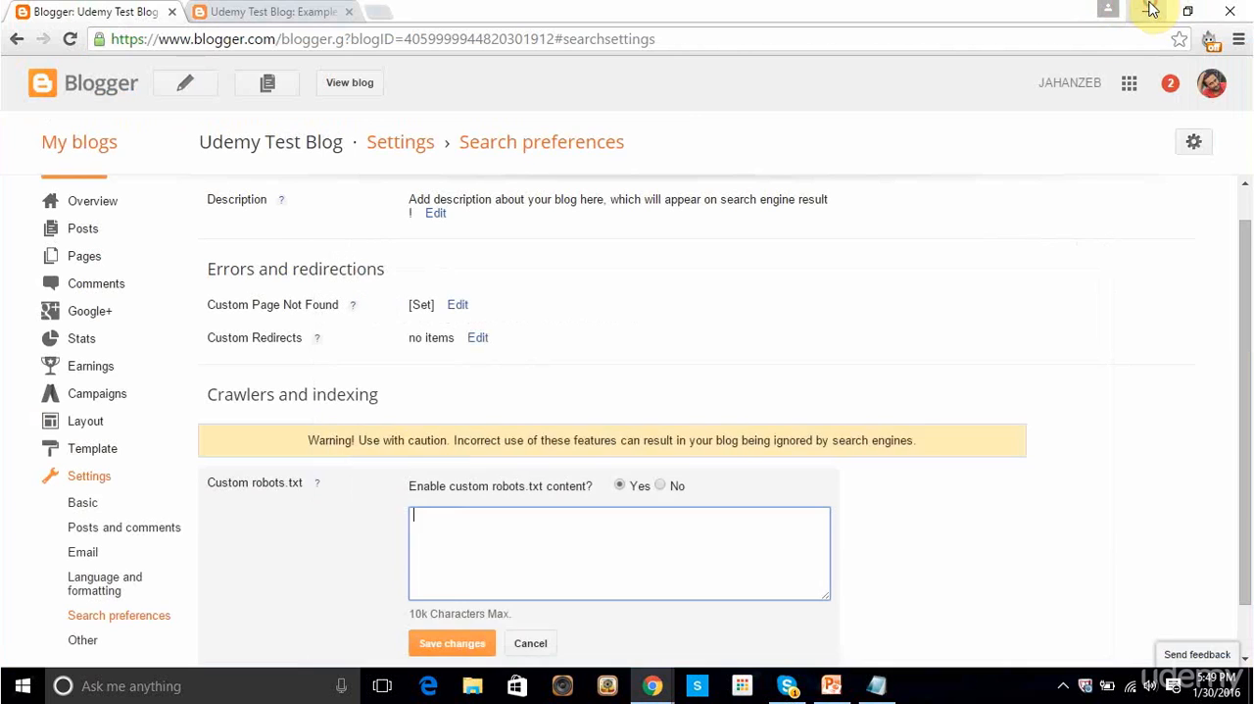
{"action": "left_click", "coordinate": [306, 11]}
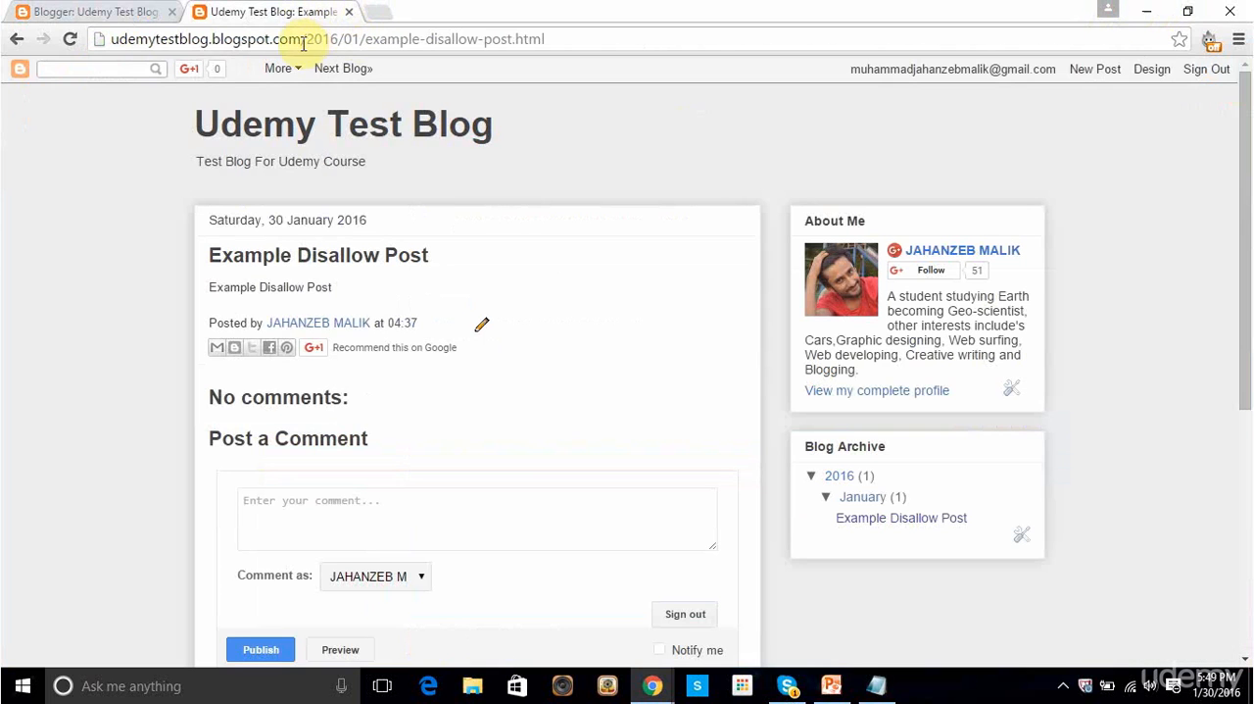
{"action": "scroll", "coordinate": [747, 395], "scroll_direction": "down", "scroll_amount": 1}
{"action": "scroll", "coordinate": [746, 395], "scroll_direction": "down", "scroll_amount": 4}
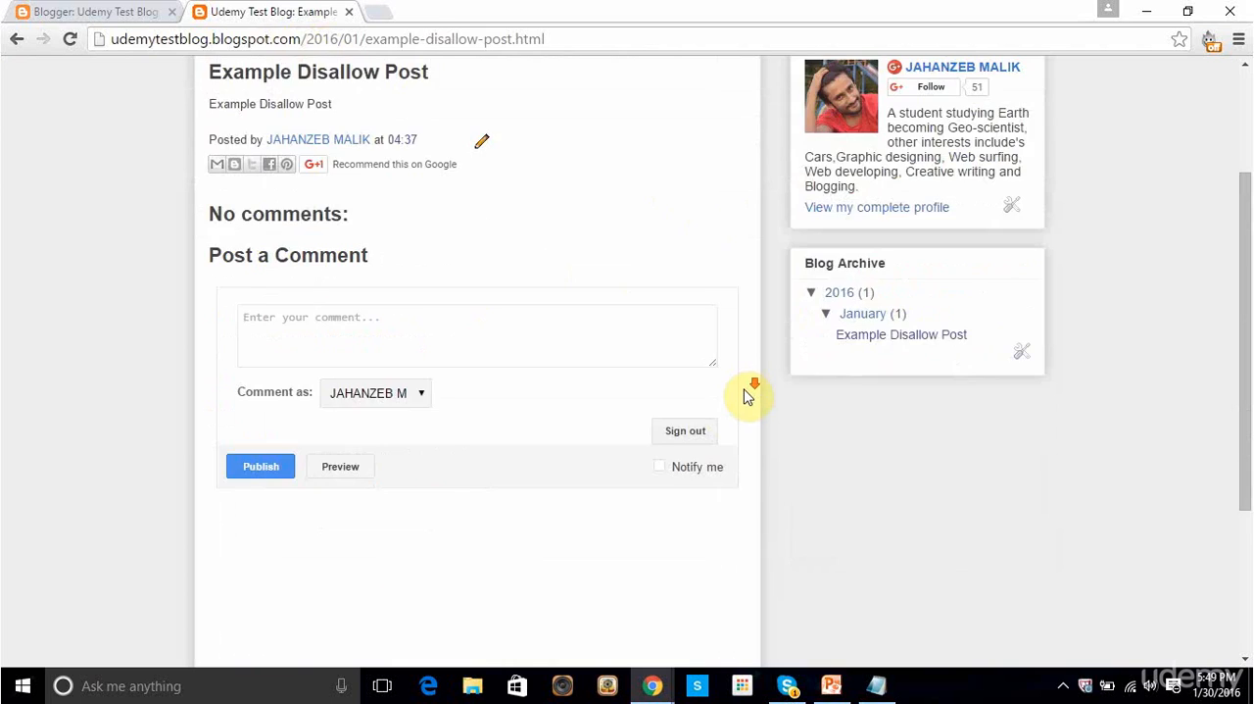
{"action": "scroll", "coordinate": [747, 395], "scroll_direction": "up", "scroll_amount": 5}
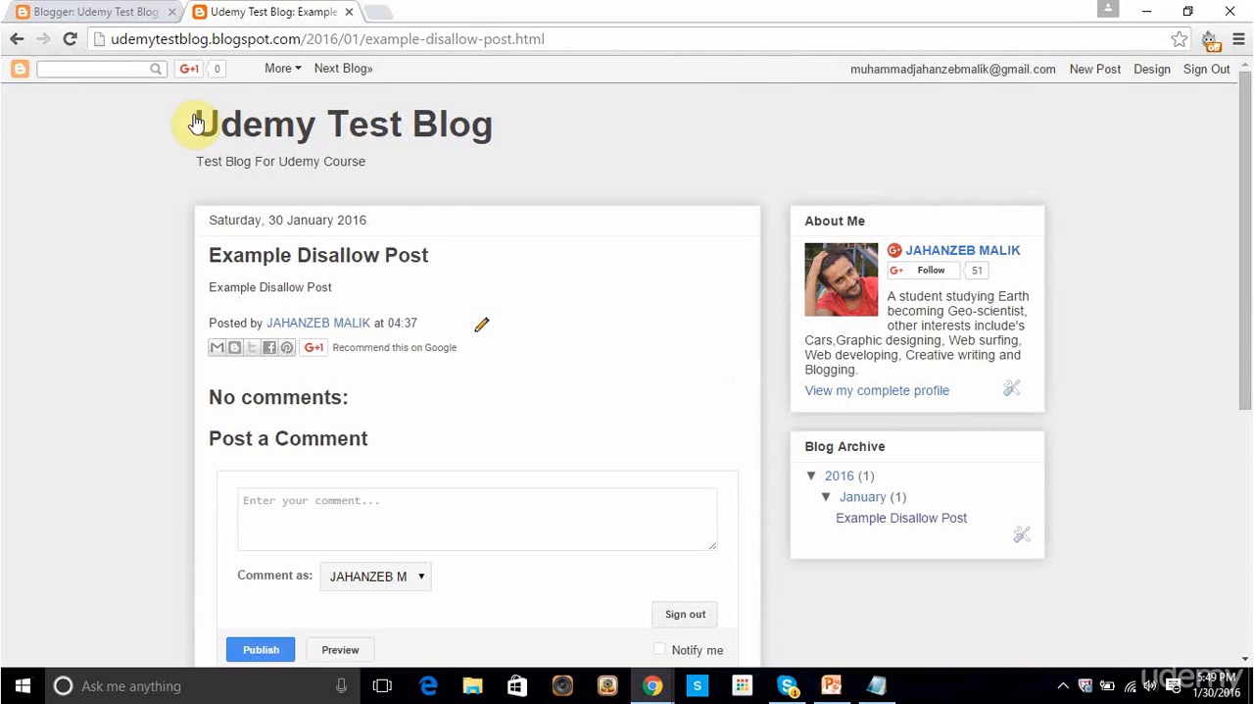
{"action": "left_click", "coordinate": [101, 68]}
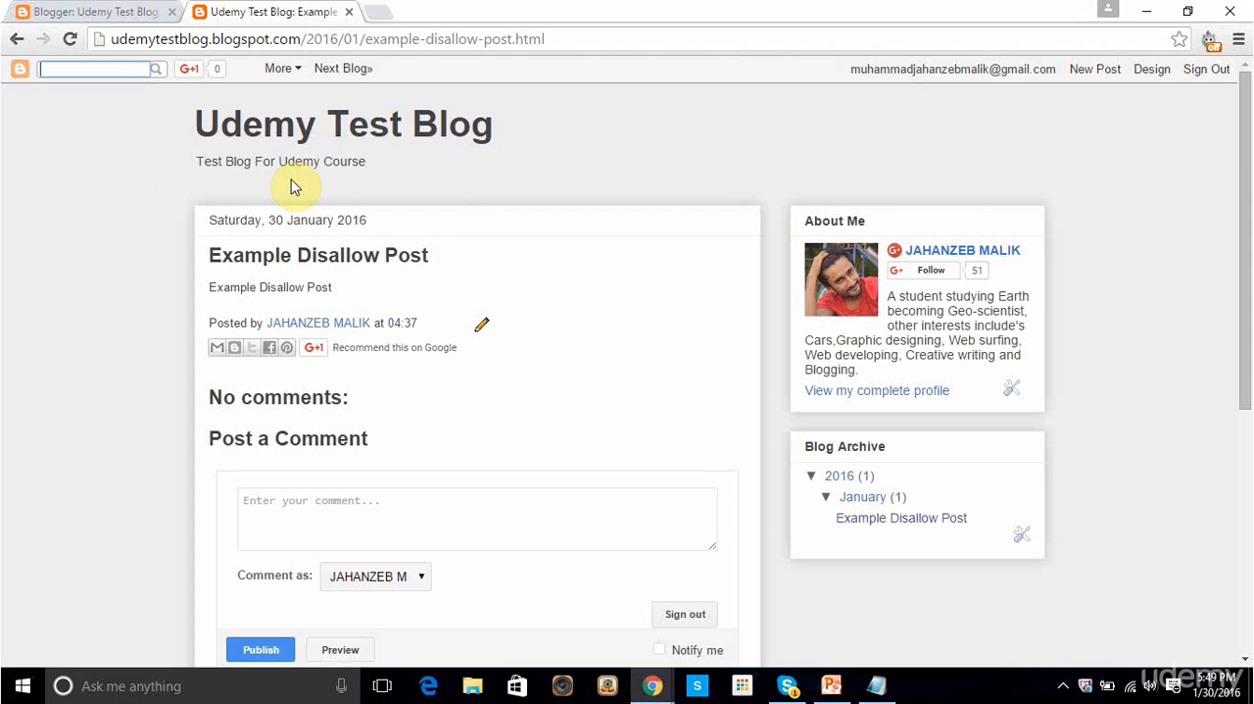
{"action": "left_click", "coordinate": [102, 12]}
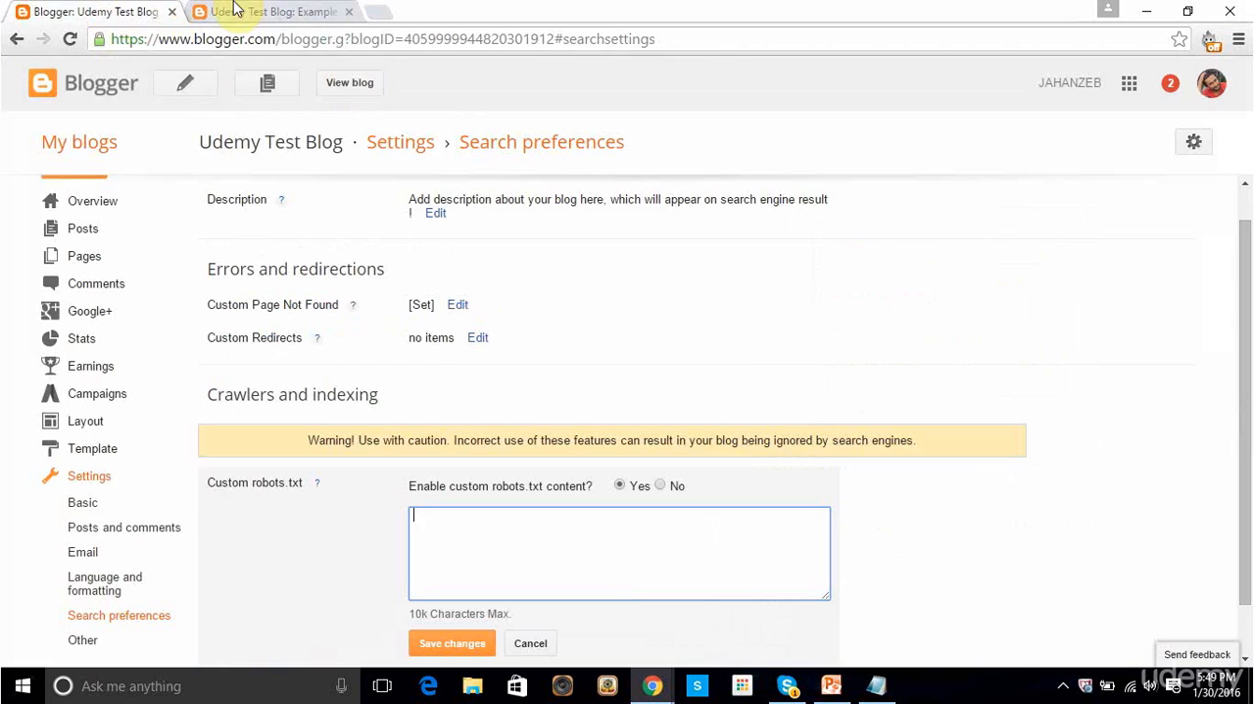
Step: Switch to Notepad and review the search part of the Disallow rule and the Allow rule
{"action": "left_click", "coordinate": [879, 684]}
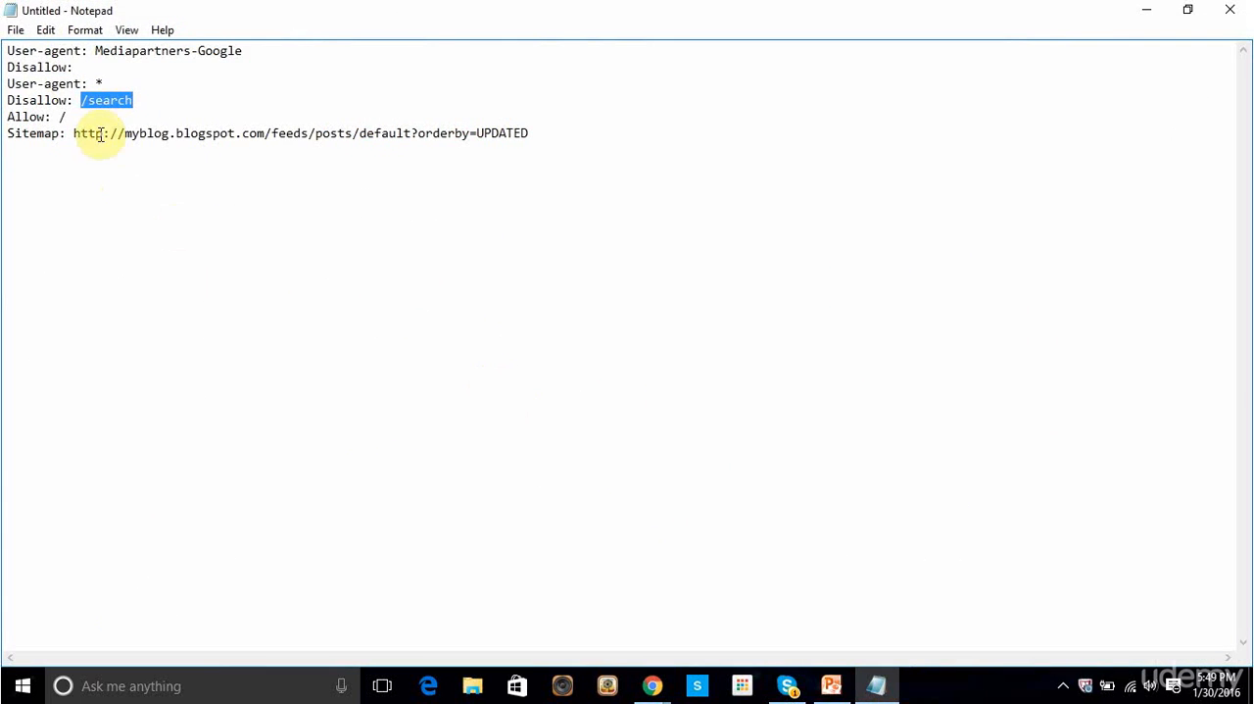
{"action": "left_click_drag", "start_coordinate": [88, 100], "coordinate": [156, 103]}
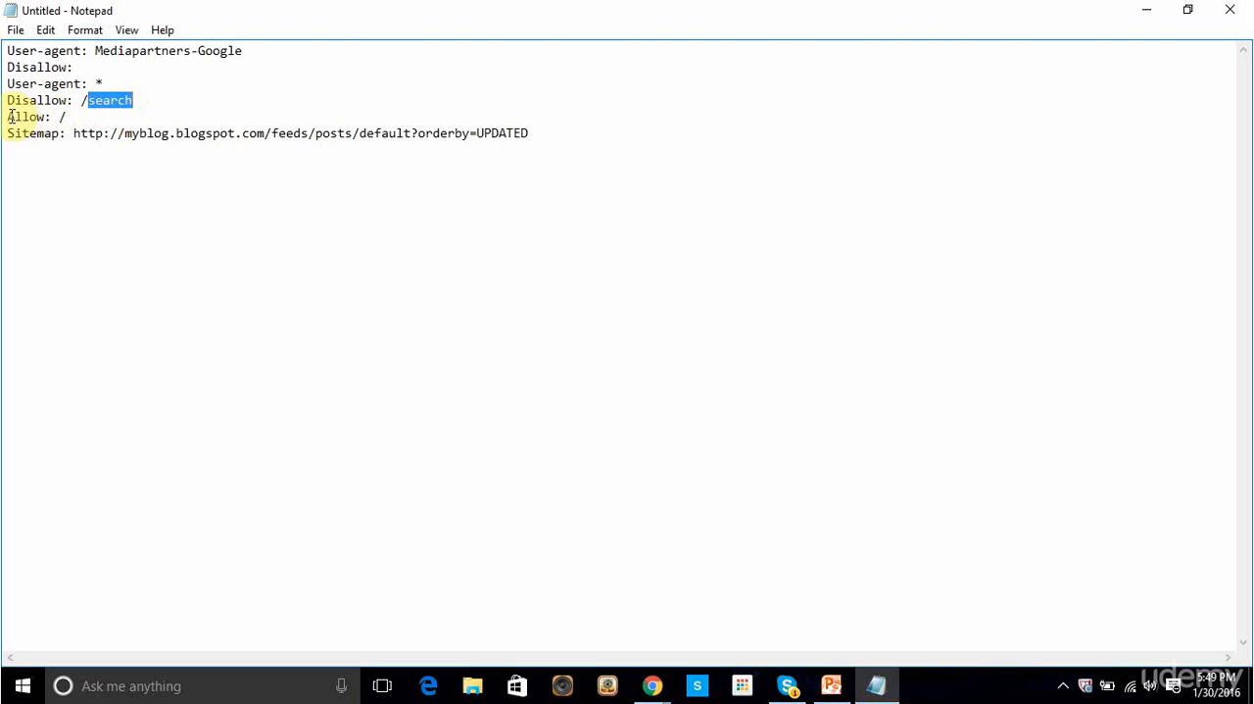
{"action": "left_click_drag", "start_coordinate": [9, 116], "coordinate": [46, 117]}
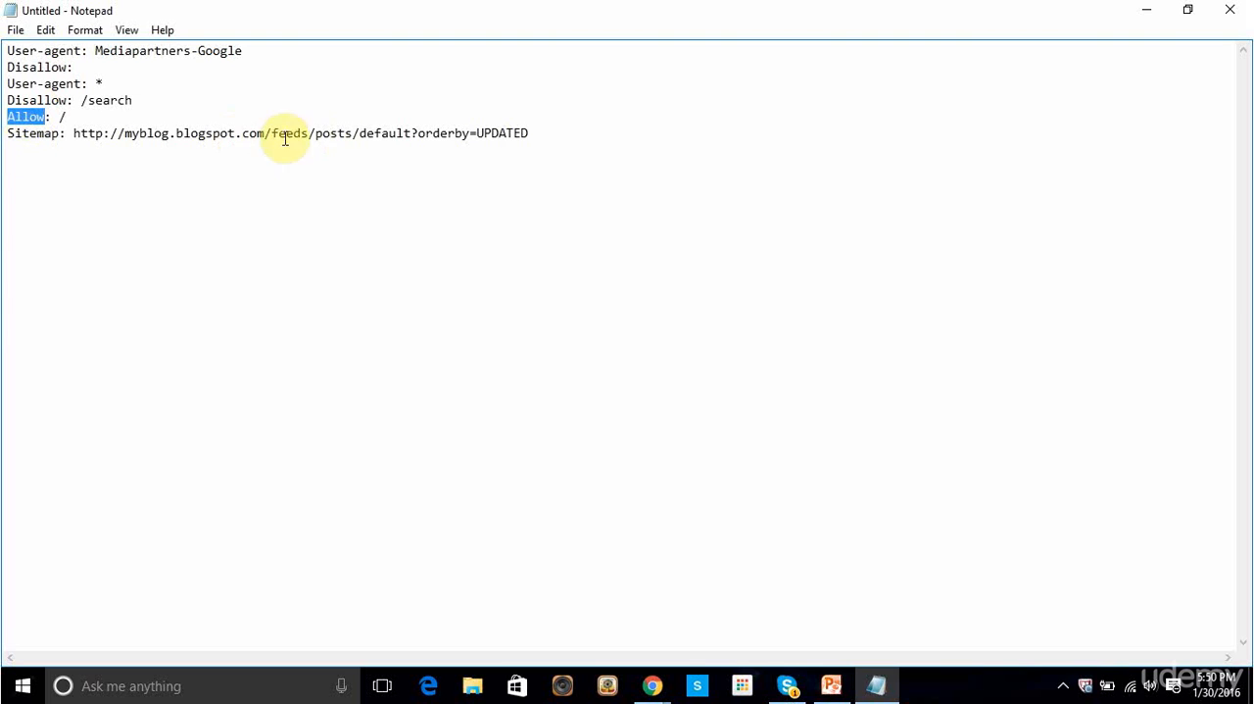
Step: Copy all the robots.txt rules from Notepad and paste them into Blogger's custom robots.txt field
{"action": "left_click", "coordinate": [730, 119]}
{"action": "key", "text": "ctrl+a"}
{"action": "key", "text": "ctrl+c"}
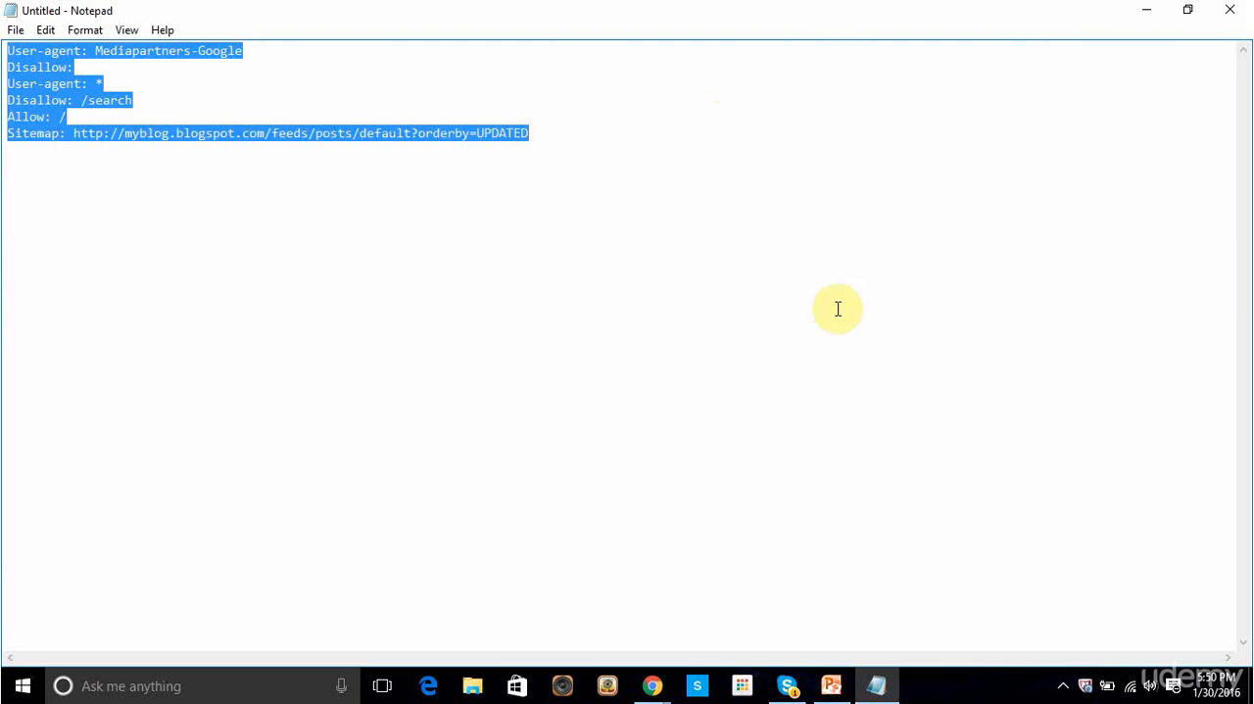
{"action": "left_click", "coordinate": [831, 685]}
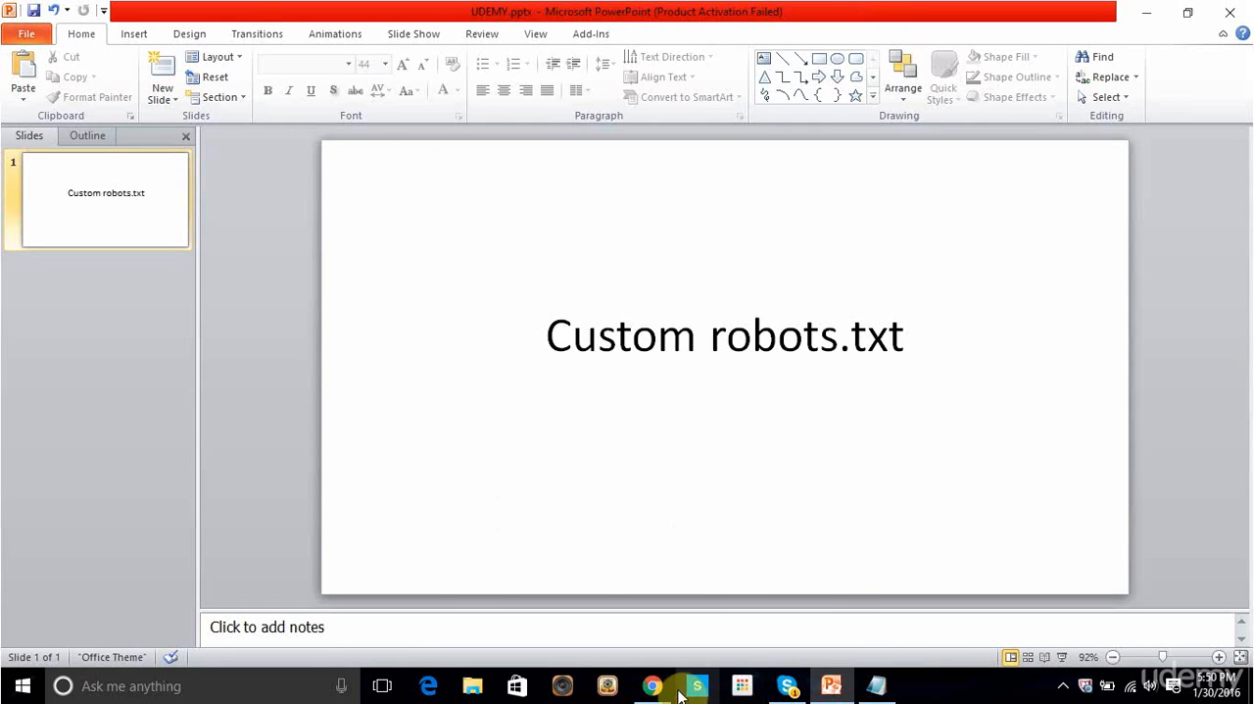
{"action": "mouse_move", "coordinate": [653, 685]}
{"action": "left_click", "coordinate": [685, 648]}
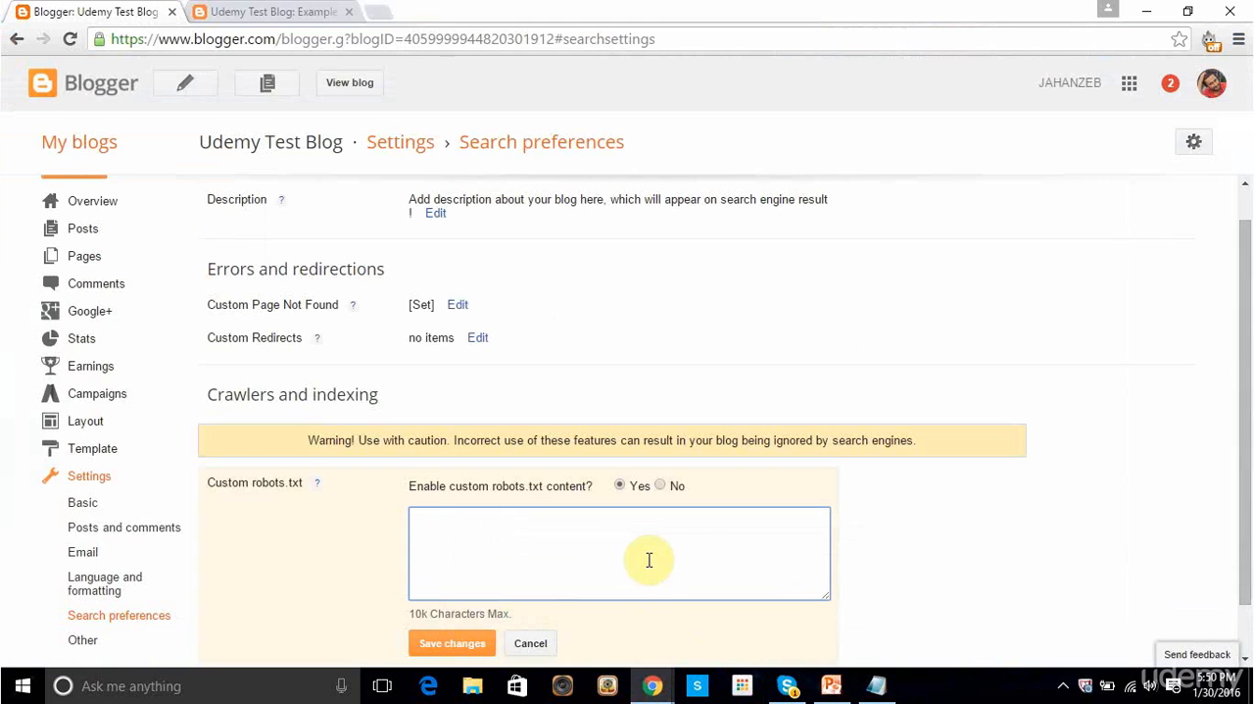
{"action": "left_click", "coordinate": [650, 560]}
{"action": "key", "text": "ctrl+v"}
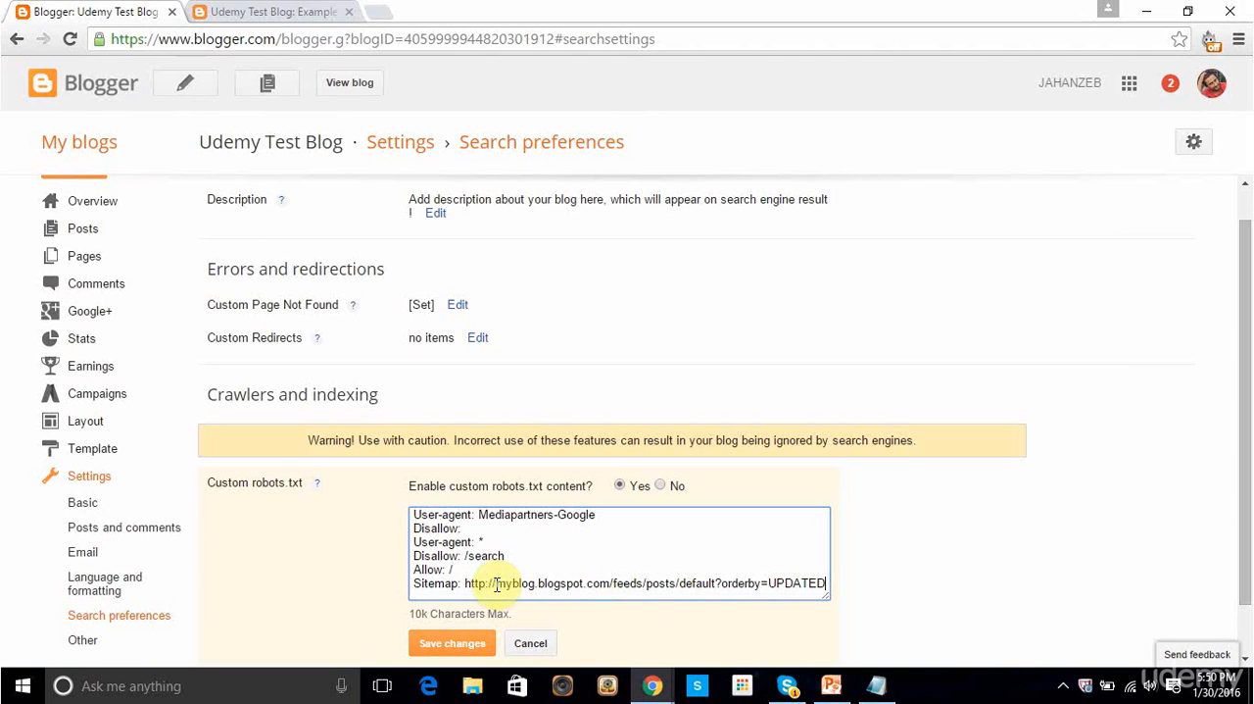
Step: Replace the placeholder blog name in the Sitemap address with udemytestblog, copied from the live blog's address, and save the custom robots.txt
{"action": "left_click_drag", "start_coordinate": [495, 585], "coordinate": [513, 589]}
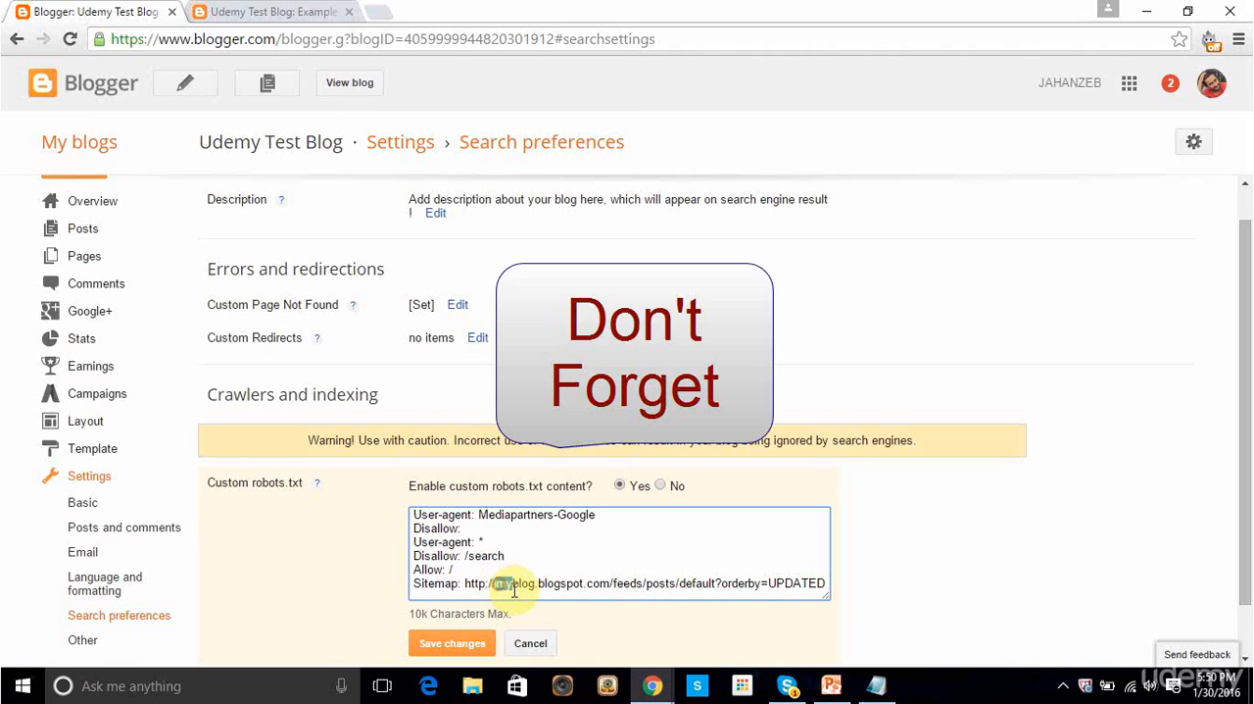
{"action": "left_click", "coordinate": [530, 584]}
{"action": "left_click", "coordinate": [304, 10]}
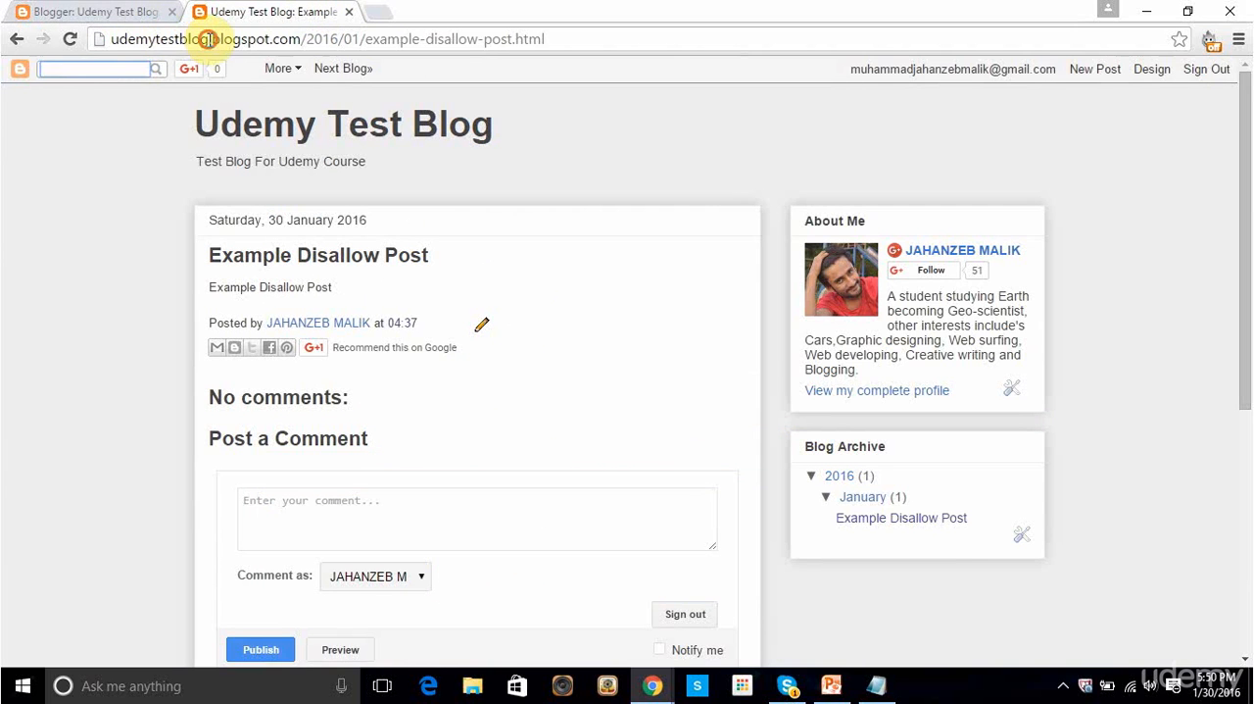
{"action": "left_click_drag", "start_coordinate": [208, 39], "coordinate": [108, 39]}
{"action": "key", "text": "ctrl+c"}
{"action": "left_click", "coordinate": [103, 12]}
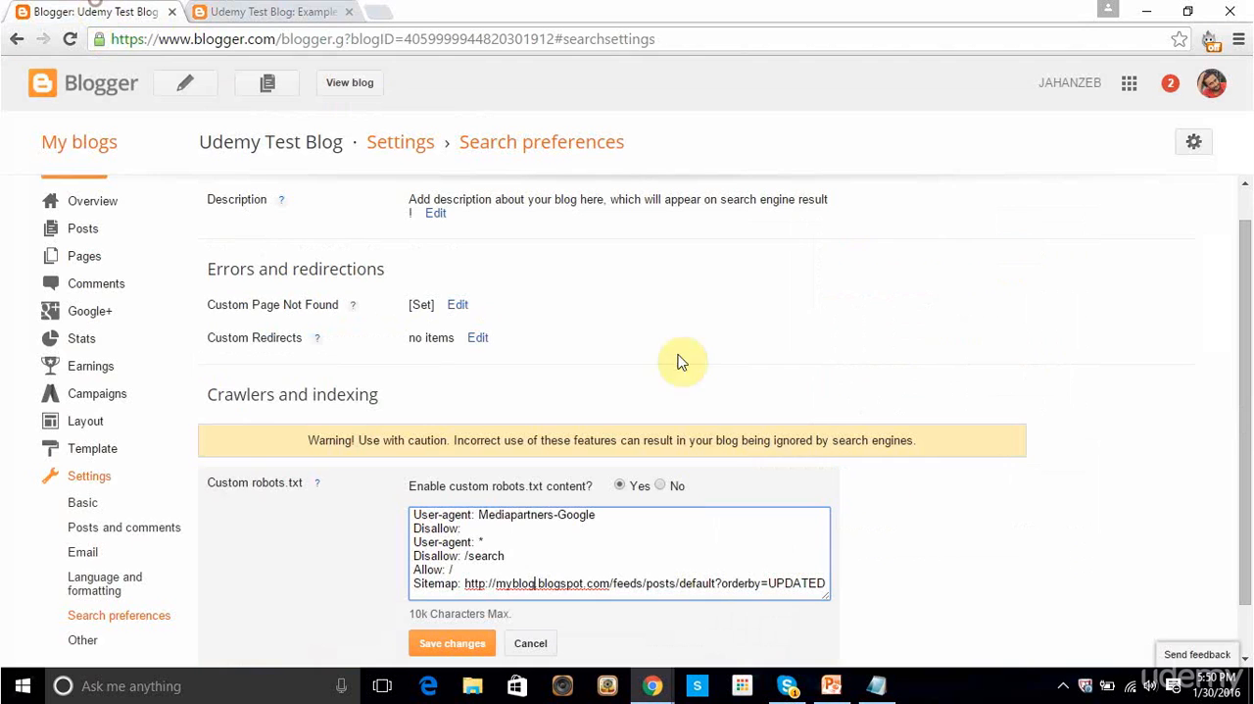
{"action": "left_click_drag", "start_coordinate": [537, 583], "coordinate": [501, 579]}
{"action": "key", "text": "ctrl+v"}
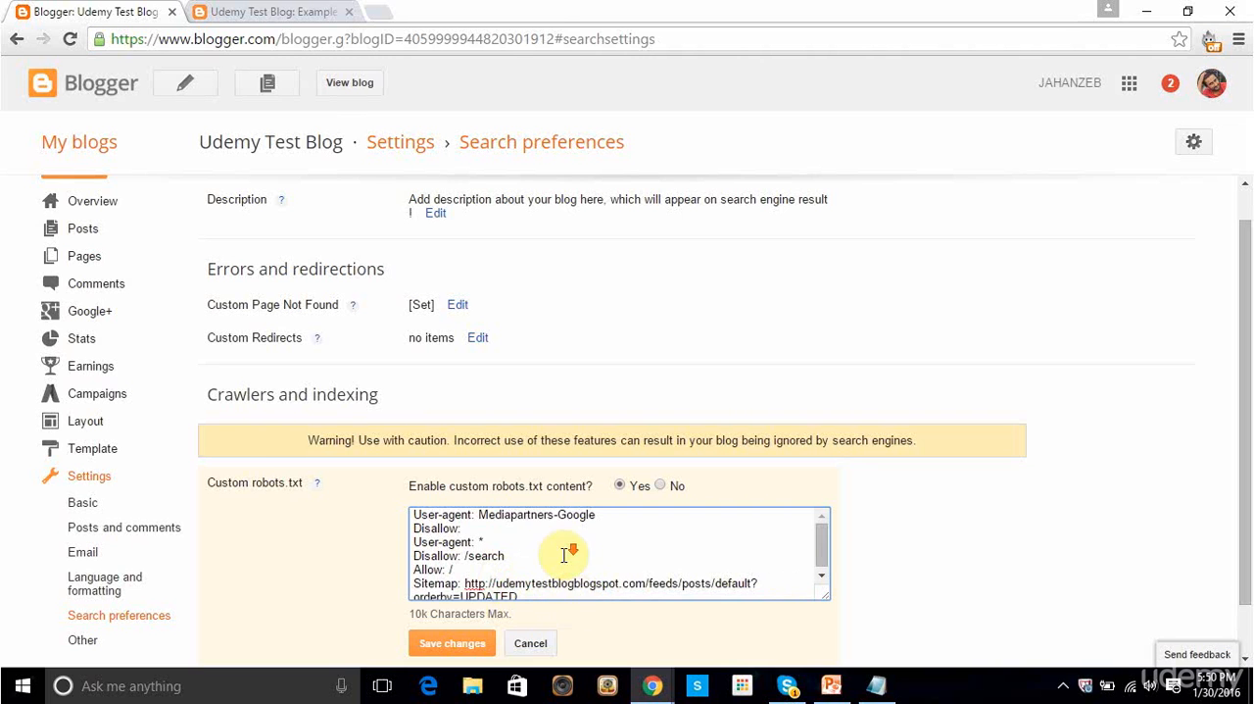
{"action": "scroll", "coordinate": [565, 552], "scroll_direction": "down", "scroll_amount": 1}
{"action": "left_click", "coordinate": [482, 642]}
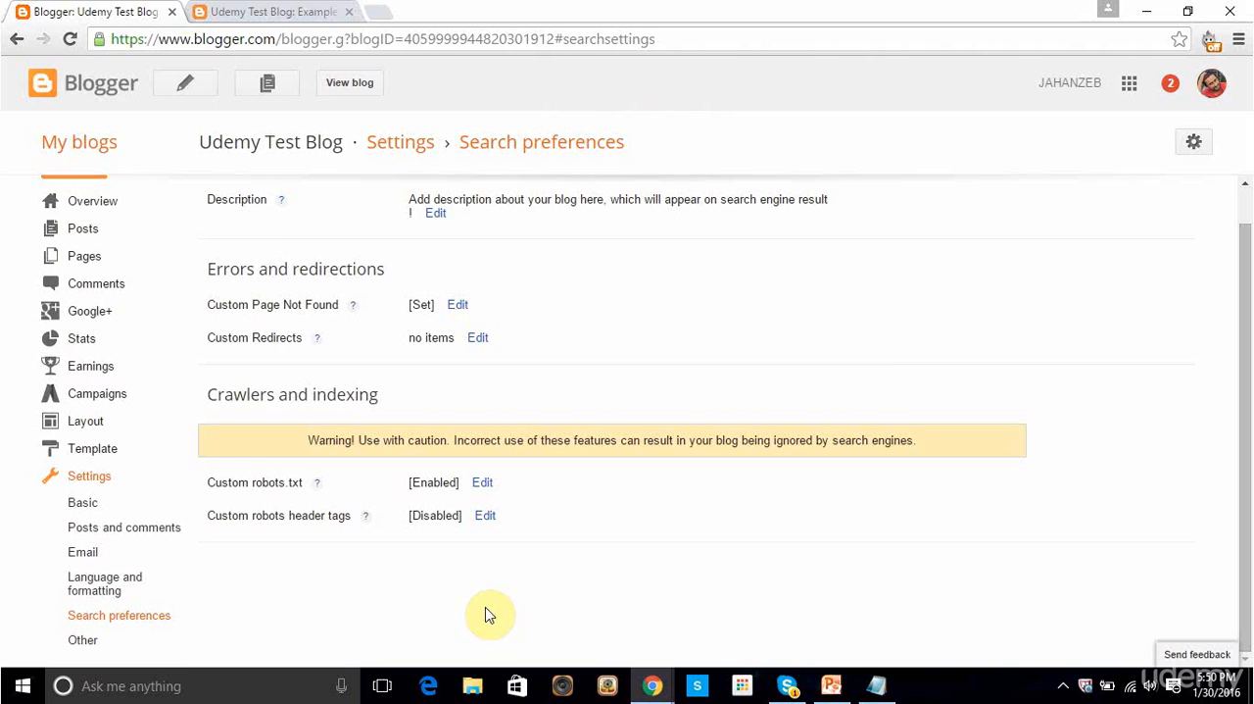
Step: Look over the live Example Disallow Post page as the post to block from crawlers
{"action": "left_click", "coordinate": [271, 11]}
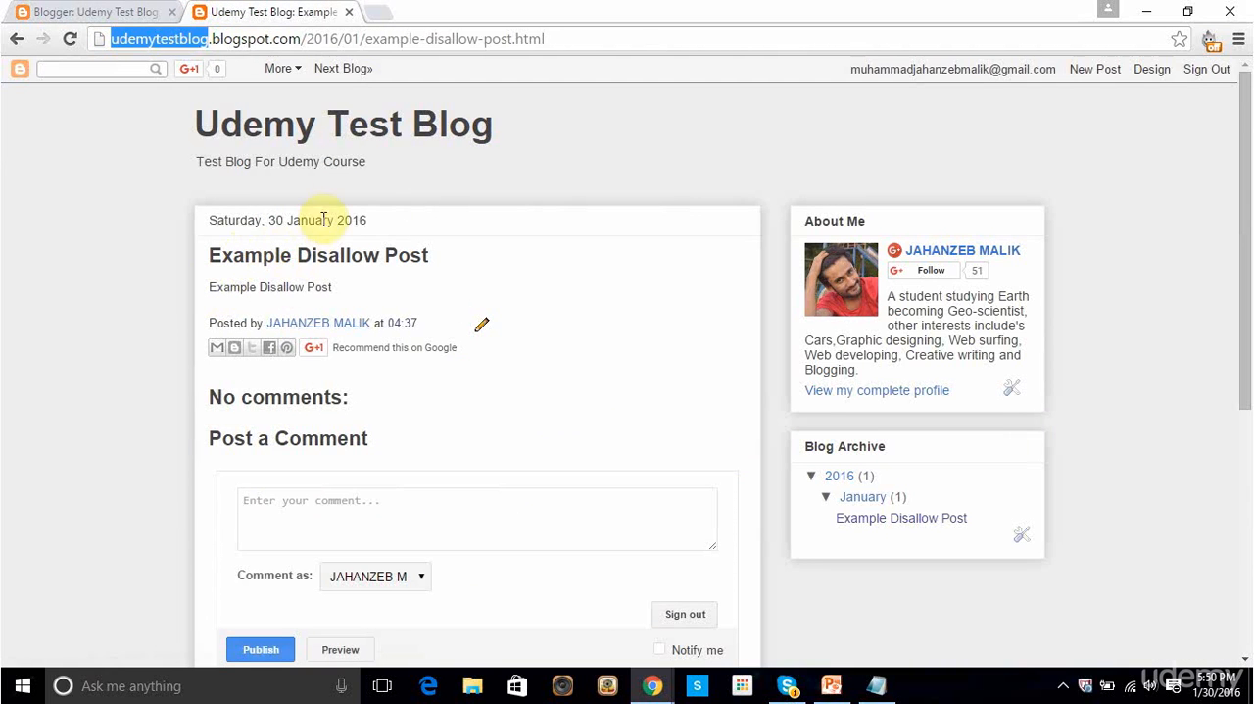
{"action": "left_click", "coordinate": [275, 255]}
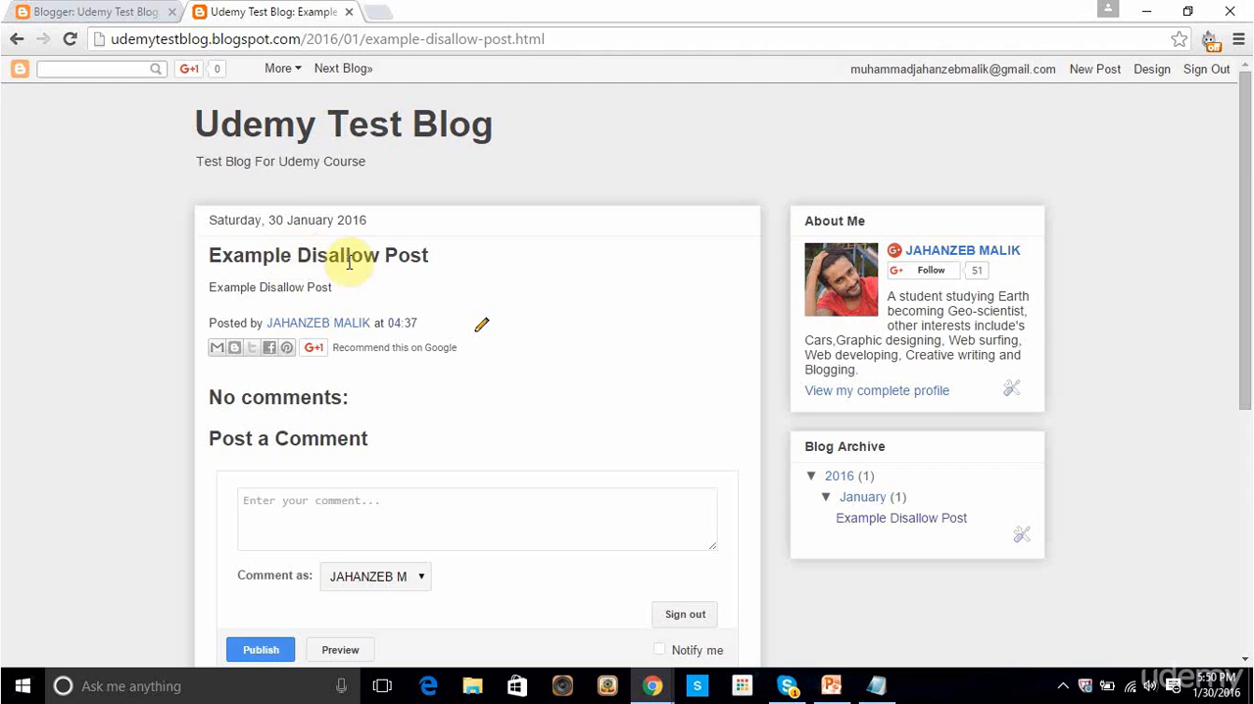
{"action": "scroll", "coordinate": [169, 346], "scroll_direction": "down", "scroll_amount": 2}
{"action": "scroll", "coordinate": [169, 346], "scroll_direction": "up", "scroll_amount": 2}
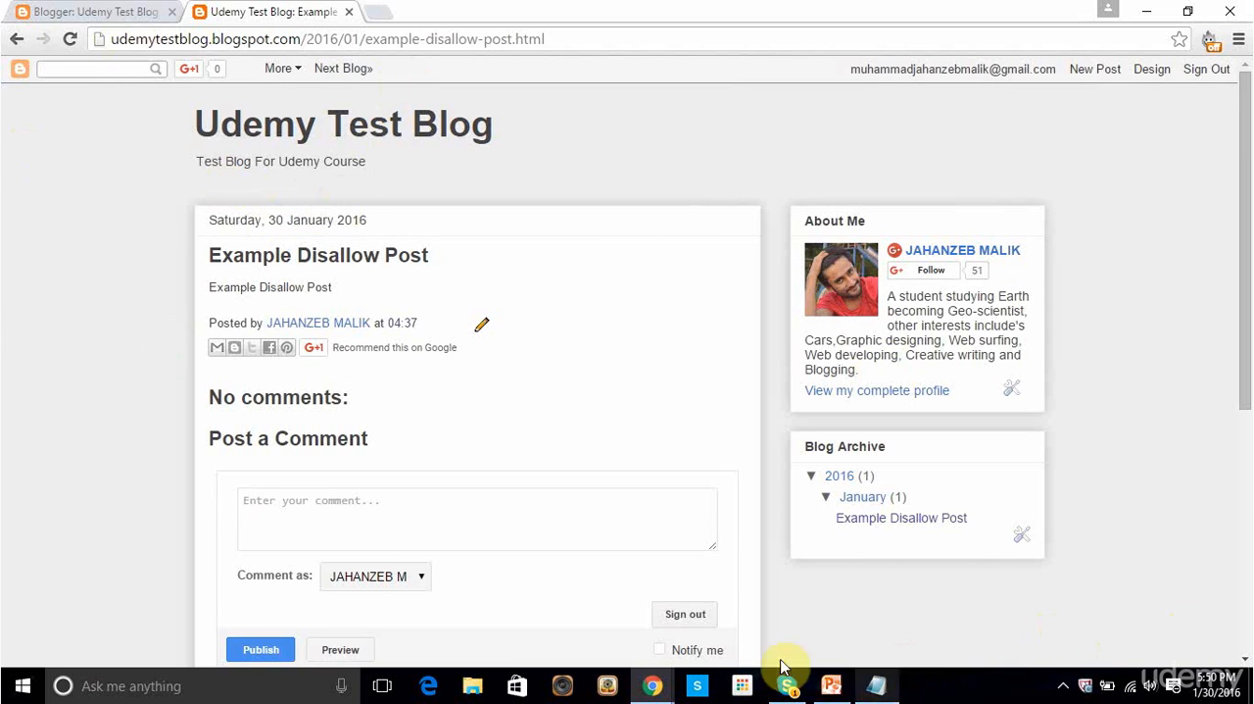
Step: Reopen the custom robots.txt for editing and add a copy of the Disallow: /search line on a new line below it
{"action": "left_click", "coordinate": [86, 11]}
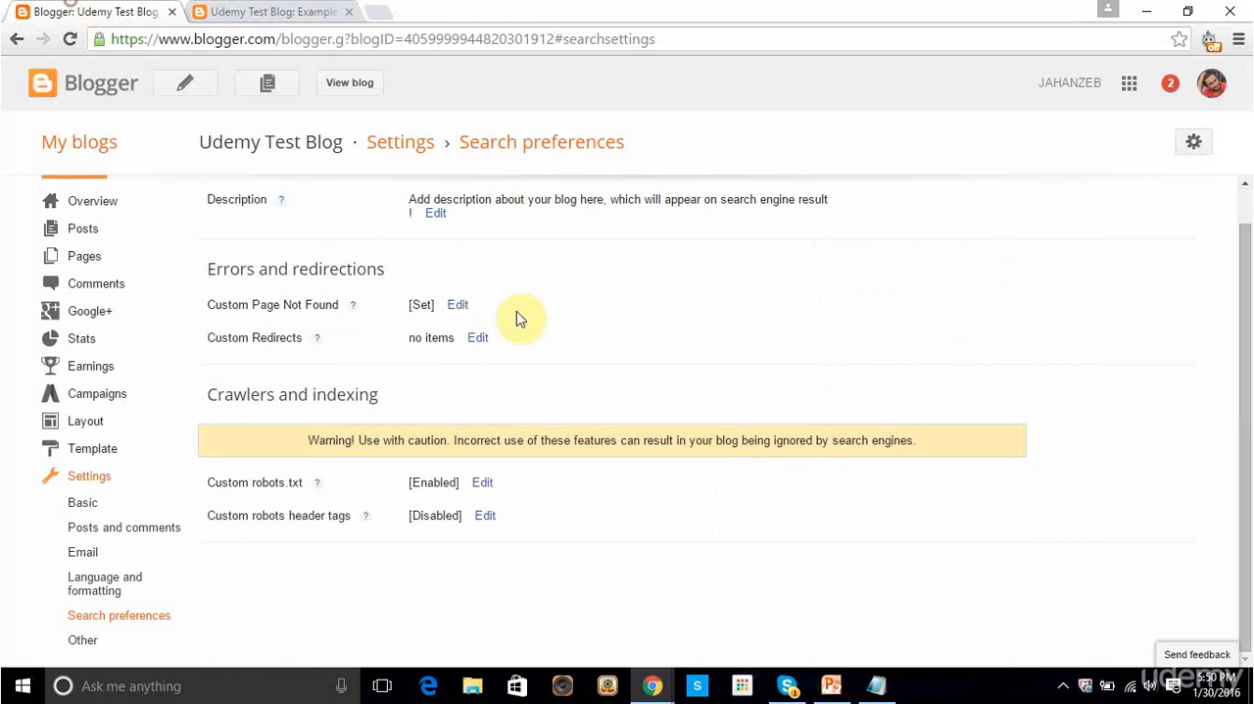
{"action": "left_click", "coordinate": [482, 483]}
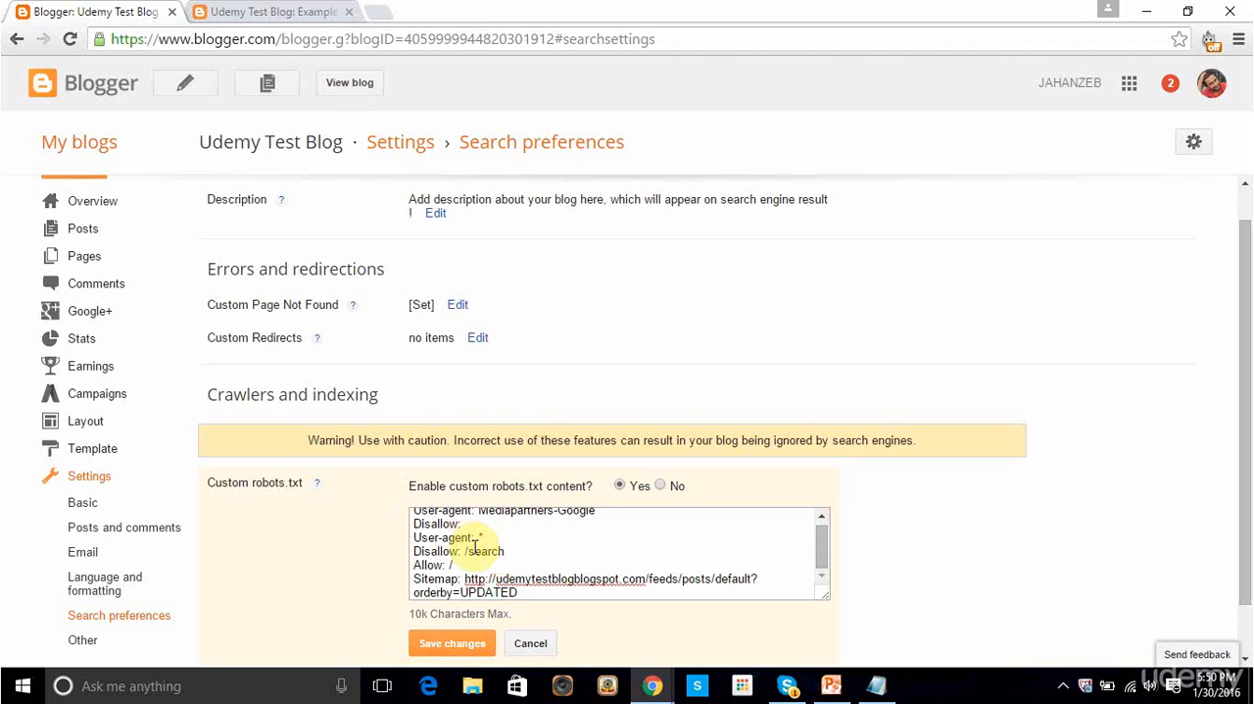
{"action": "left_click_drag", "start_coordinate": [504, 551], "coordinate": [411, 550]}
{"action": "key", "text": "ctrl+c"}
{"action": "left_click", "coordinate": [520, 545]}
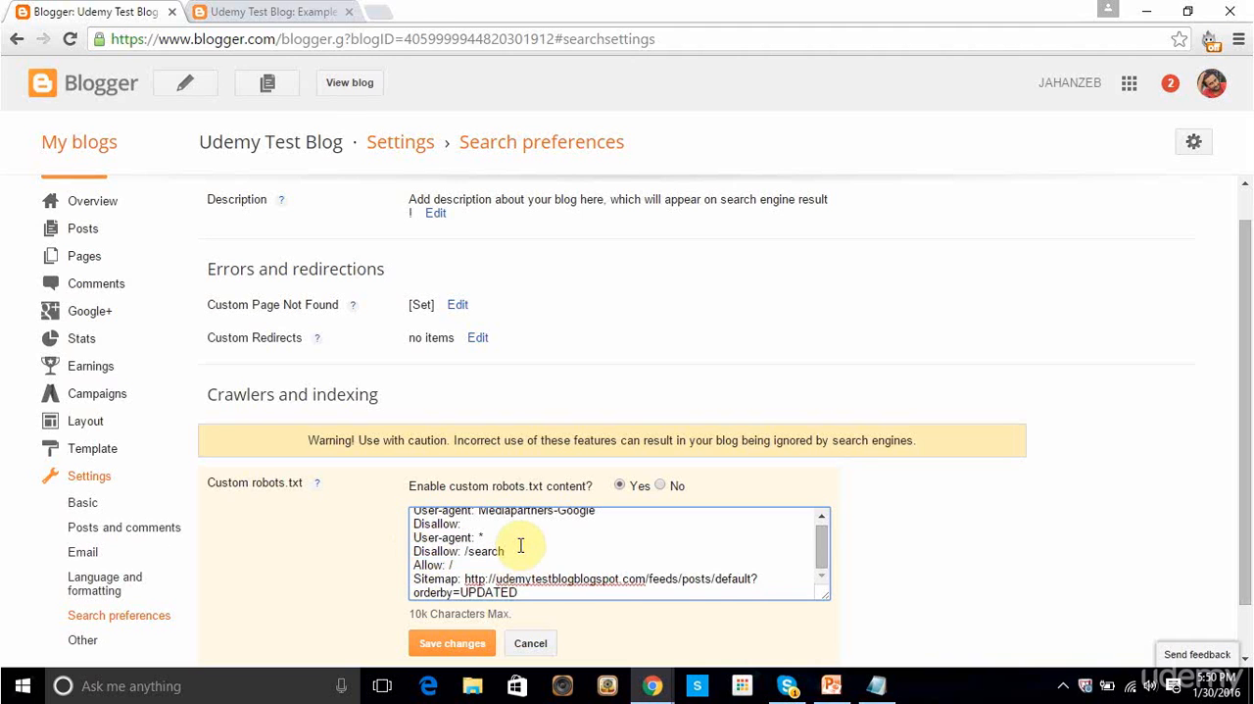
{"action": "key", "text": "Return"}
{"action": "key", "text": "ctrl+v"}
Step: Replace /search in the second Disallow rule with /2016/01/example-disallow-post.html, using the path copied from the live post's address
{"action": "left_click", "coordinate": [294, 10]}
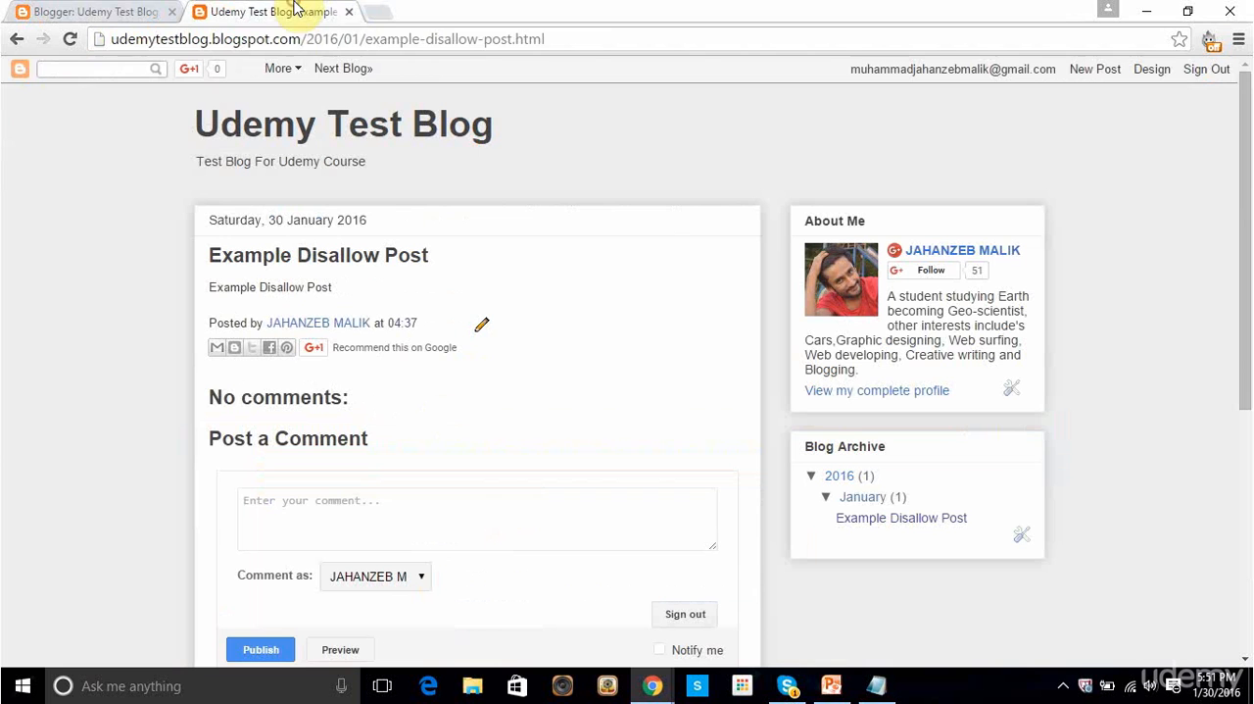
{"action": "left_click_drag", "start_coordinate": [560, 39], "coordinate": [302, 38]}
{"action": "left_click", "coordinate": [269, 37]}
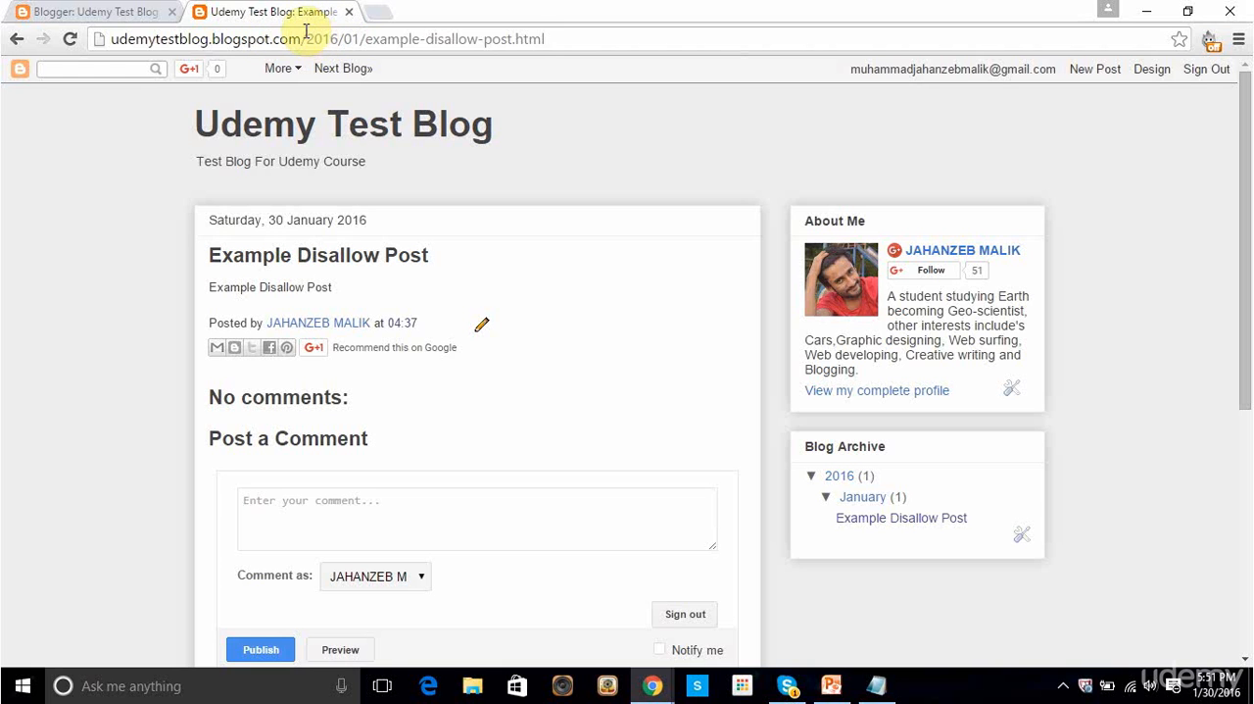
{"action": "left_click_drag", "start_coordinate": [306, 38], "coordinate": [551, 50]}
{"action": "key", "text": "ctrl+c"}
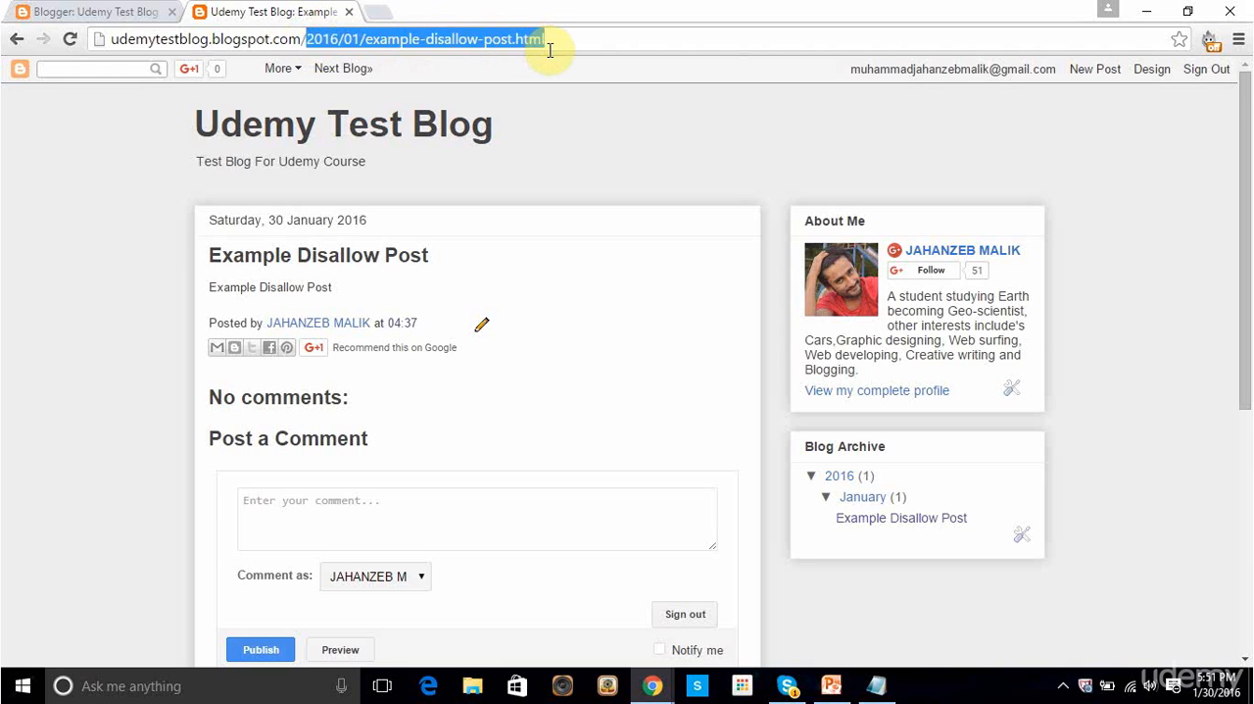
{"action": "left_click", "coordinate": [147, 13]}
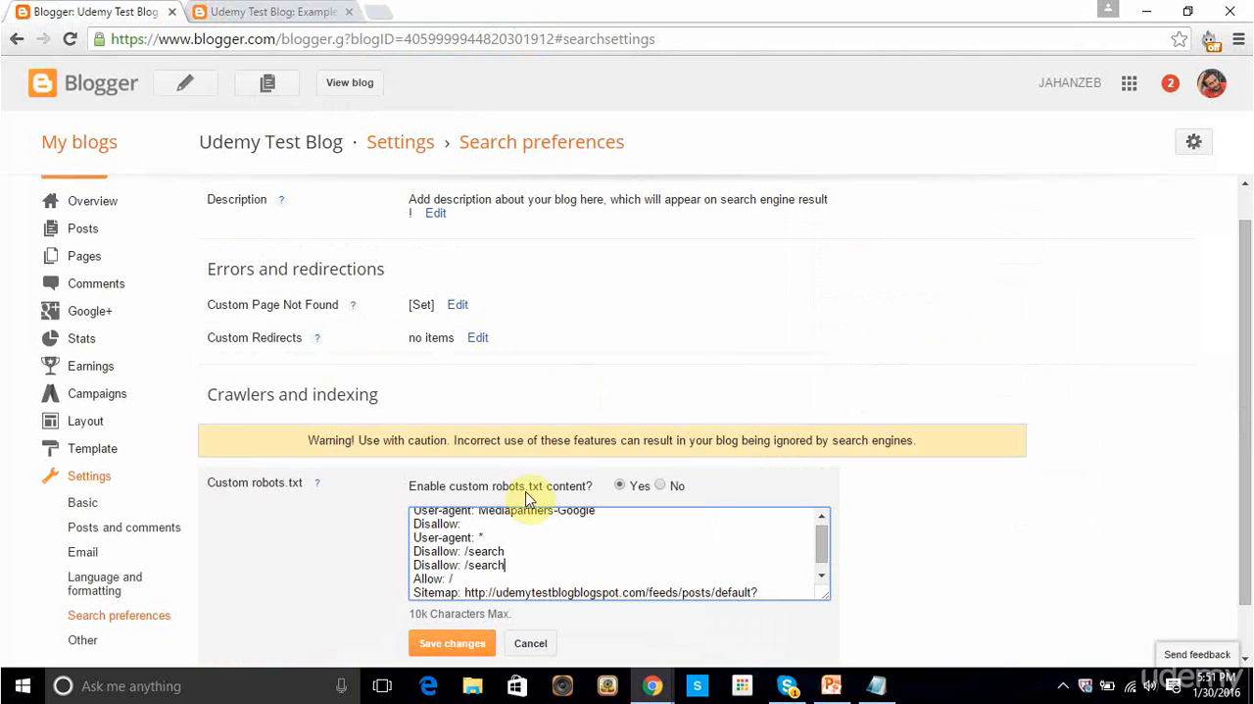
{"action": "left_click_drag", "start_coordinate": [505, 565], "coordinate": [468, 565]}
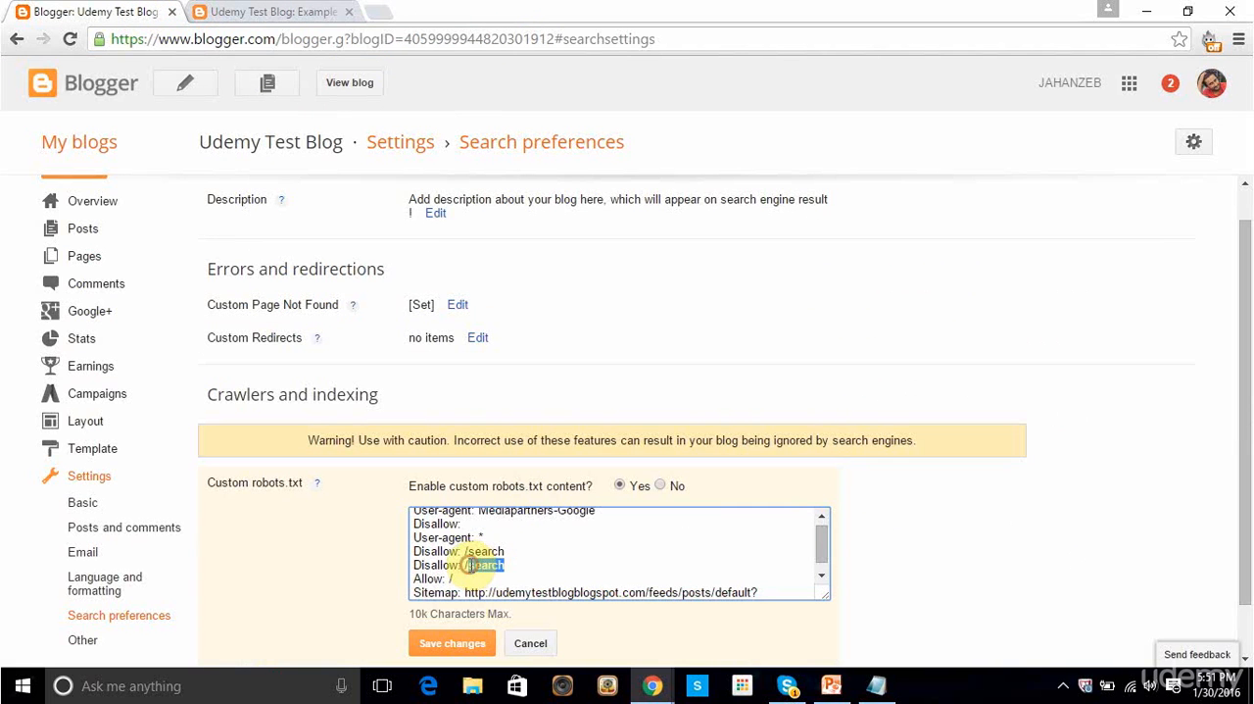
{"action": "key", "text": "ctrl+v"}
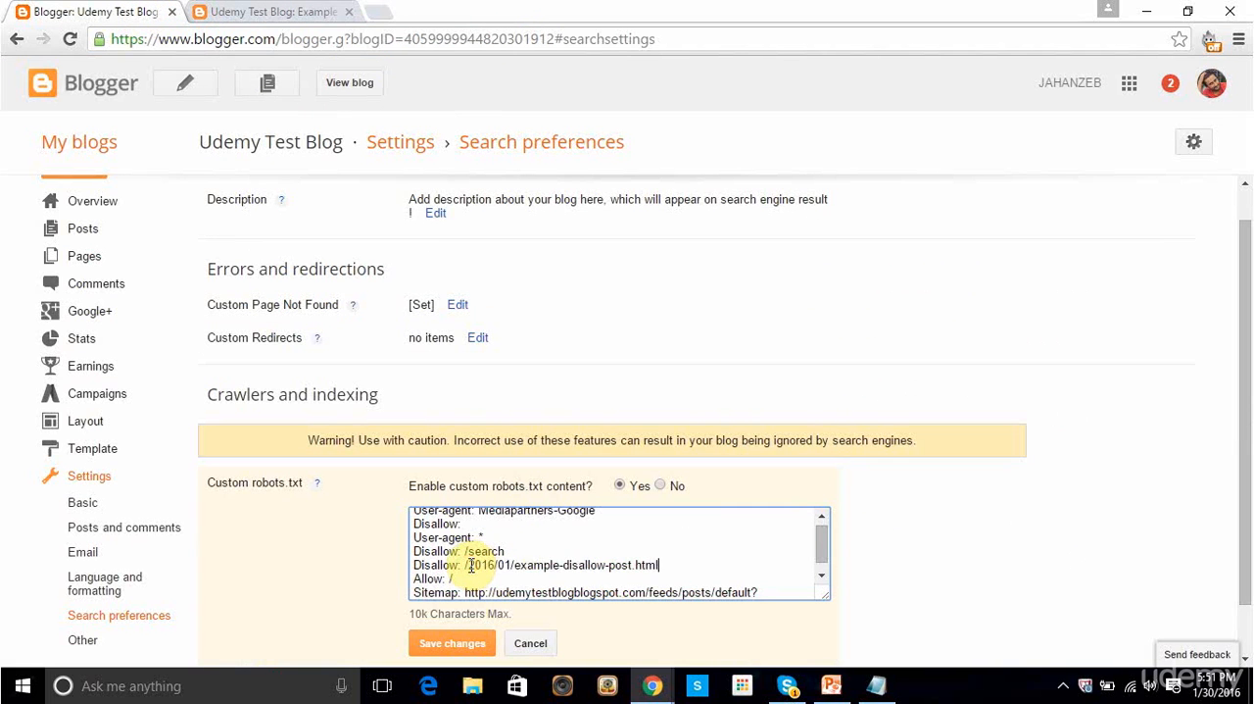
Step: Go back to the live Example Disallow Post page, check its address, and open the blog's home page
{"action": "left_click", "coordinate": [285, 10]}
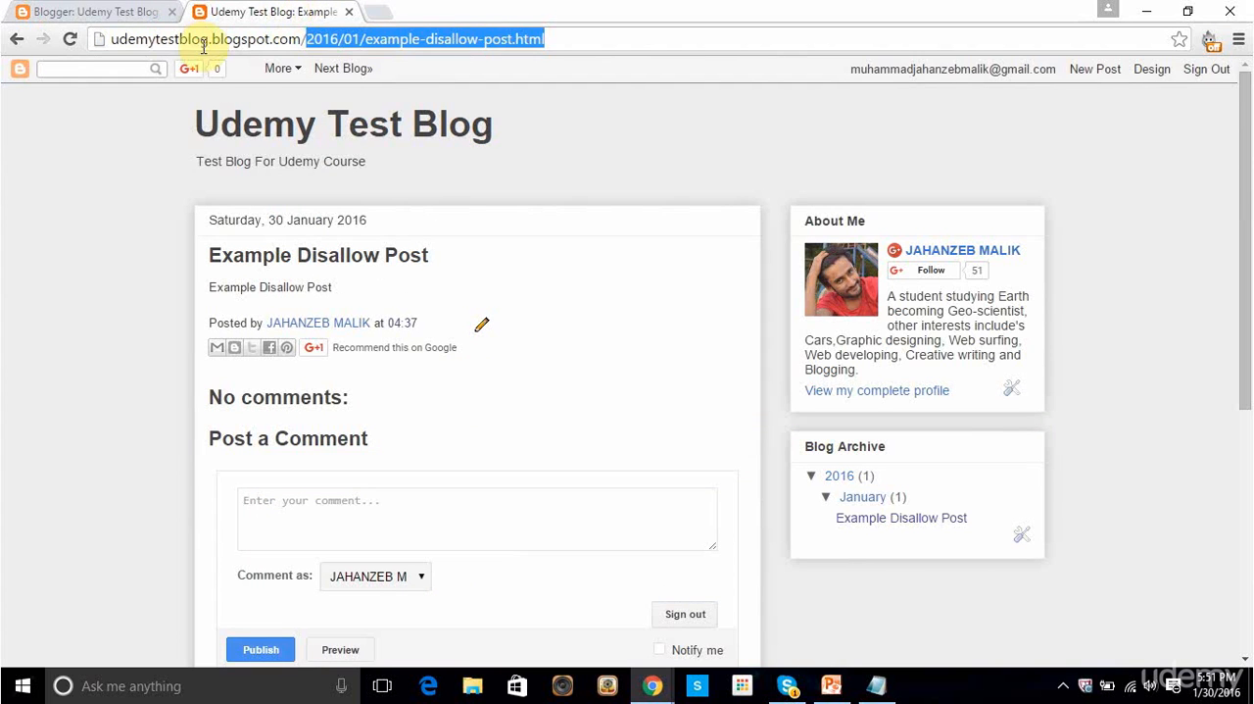
{"action": "left_click", "coordinate": [172, 159]}
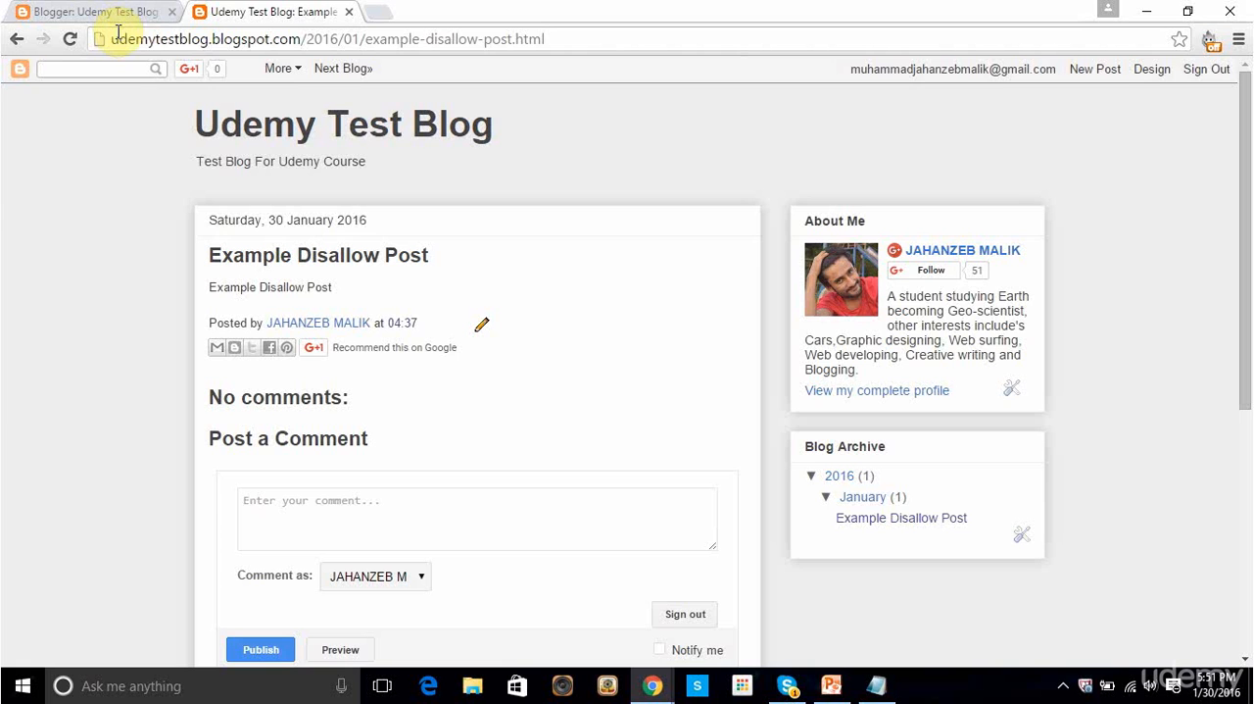
{"action": "left_click", "coordinate": [326, 142]}
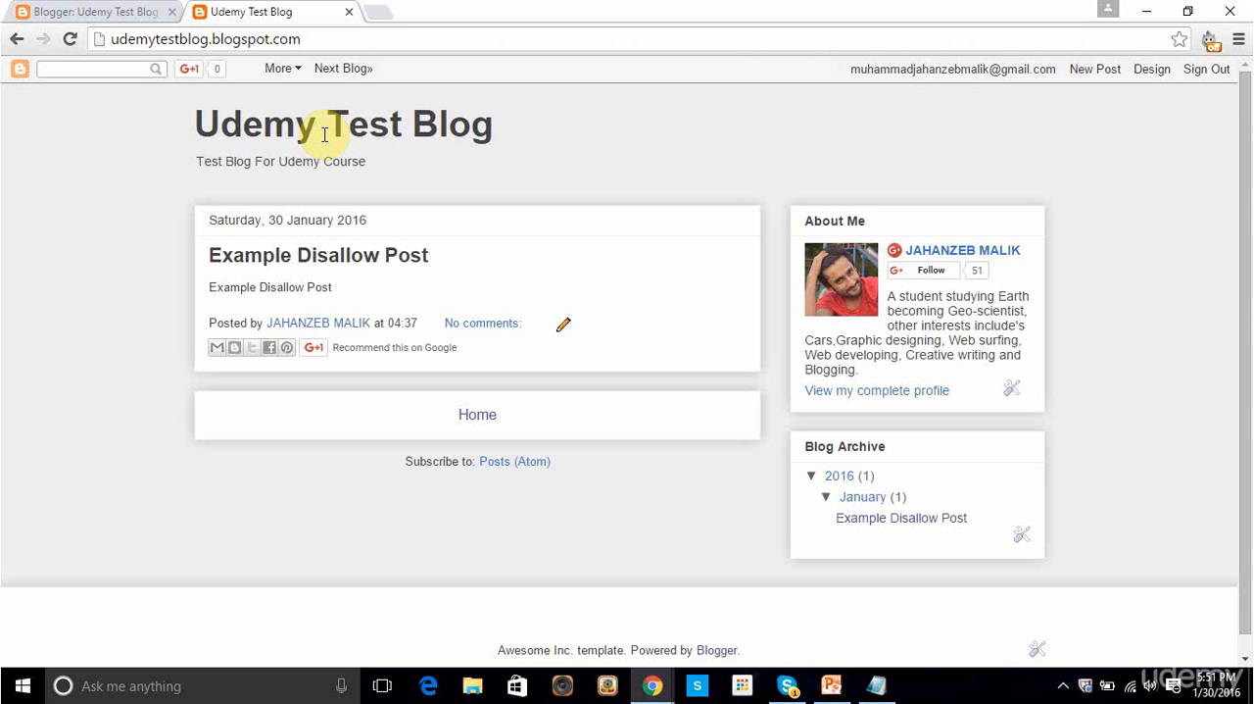
Step: Return to Blogger's search preferences and save the edited custom robots.txt
{"action": "left_click", "coordinate": [118, 11]}
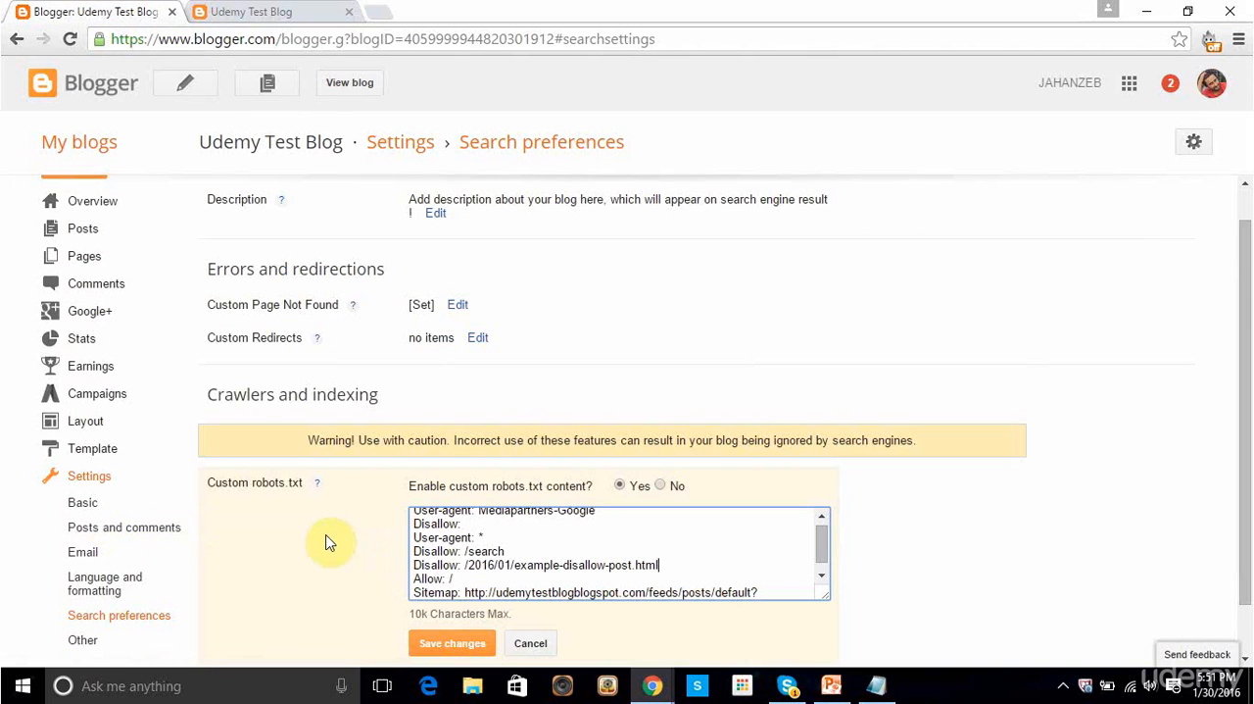
{"action": "scroll", "coordinate": [330, 543], "scroll_direction": "down", "scroll_amount": 1}
{"action": "left_click", "coordinate": [442, 585]}
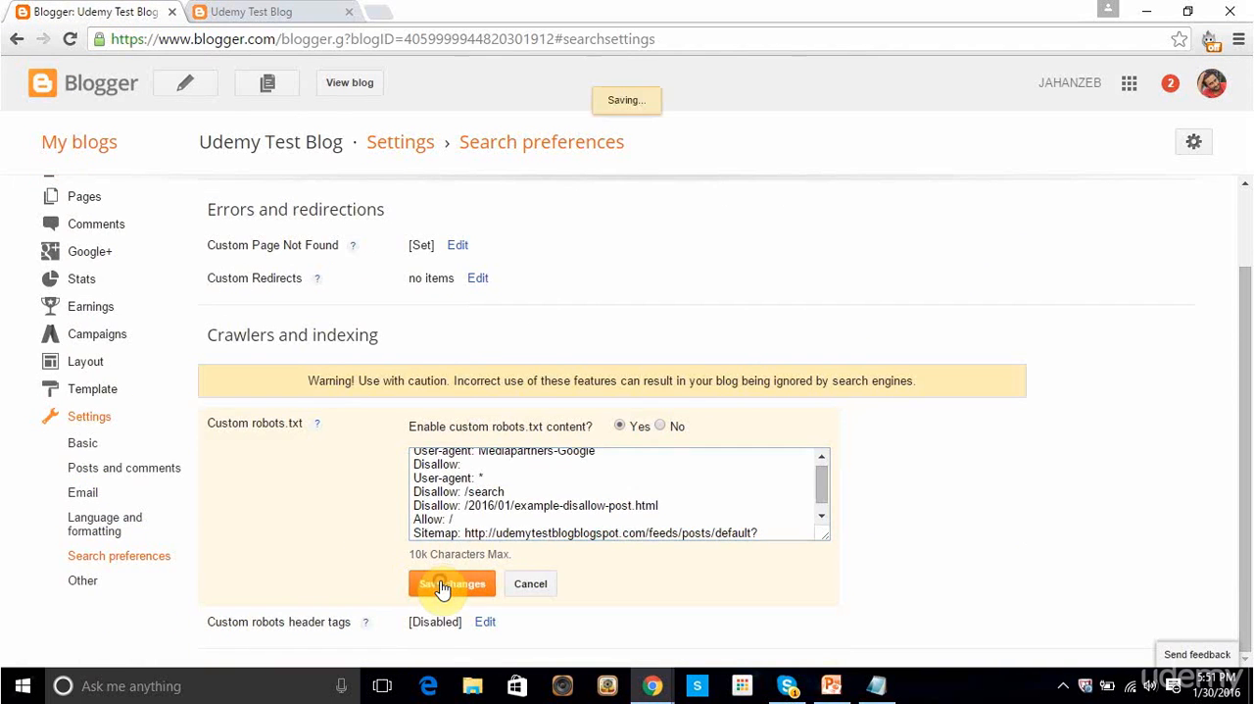